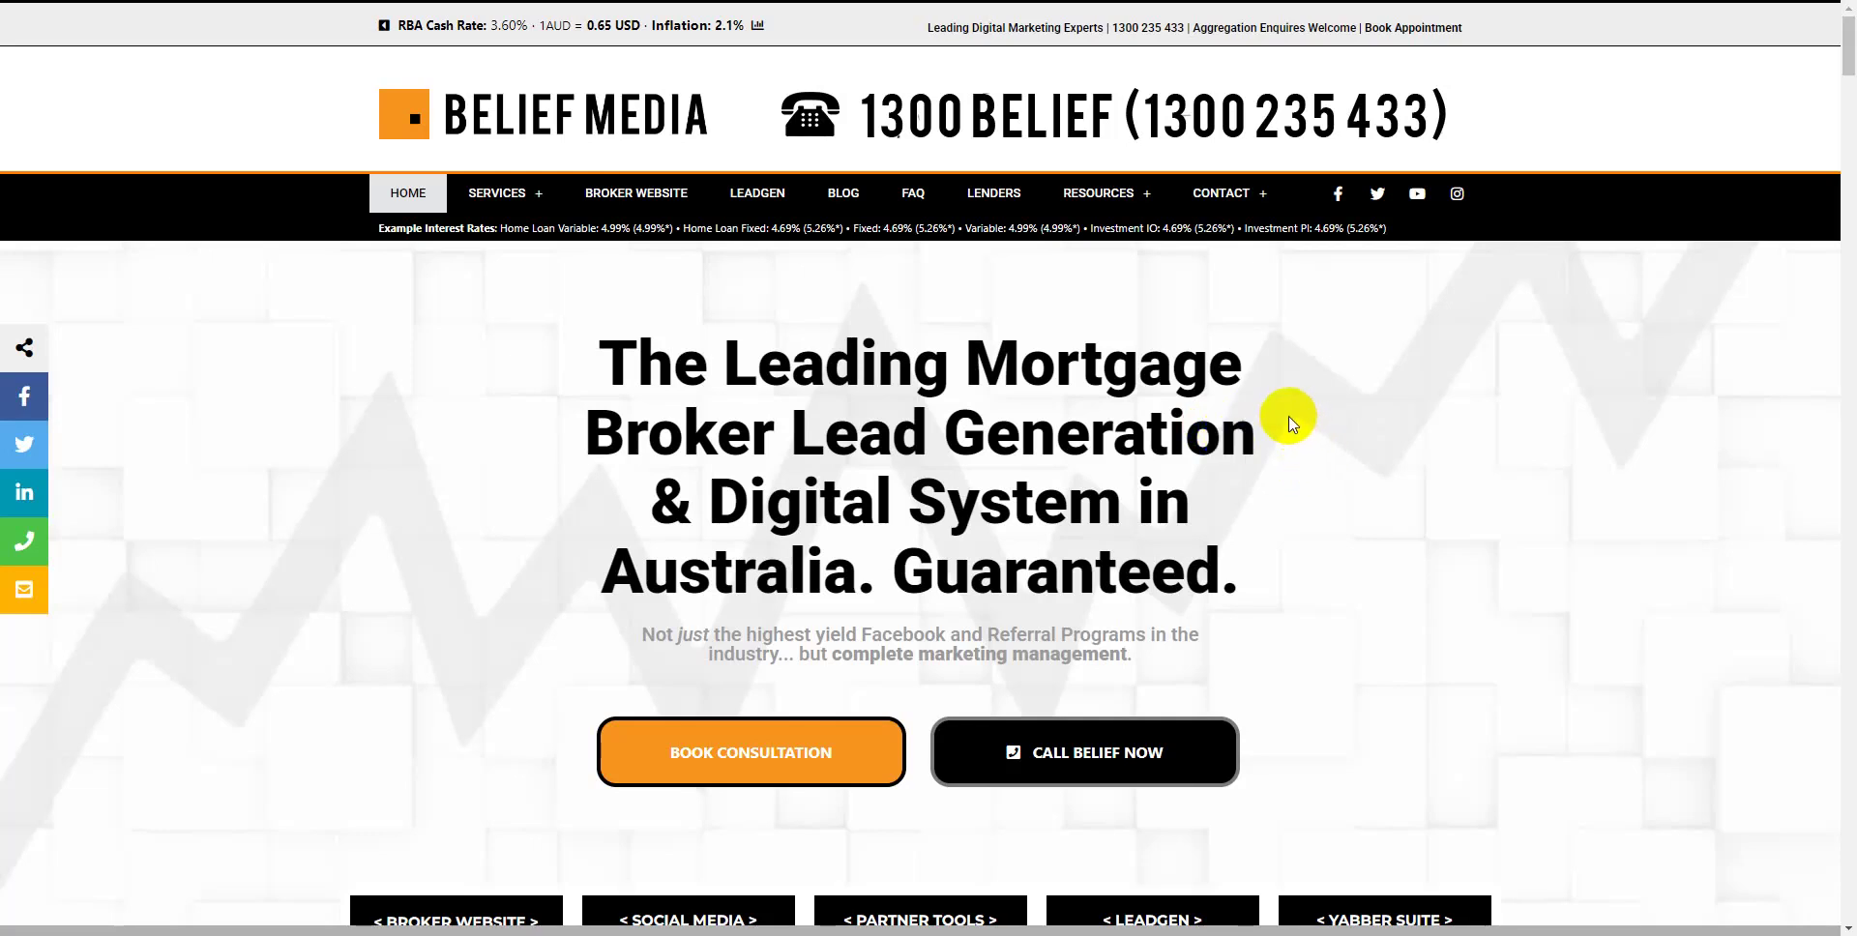
Step: Switch to the Elementor editor and add a Shortcode widget in a new section above the accordion list
{"action": "left_click_drag", "start_coordinate": [1245, 368], "coordinate": [1192, 366]}
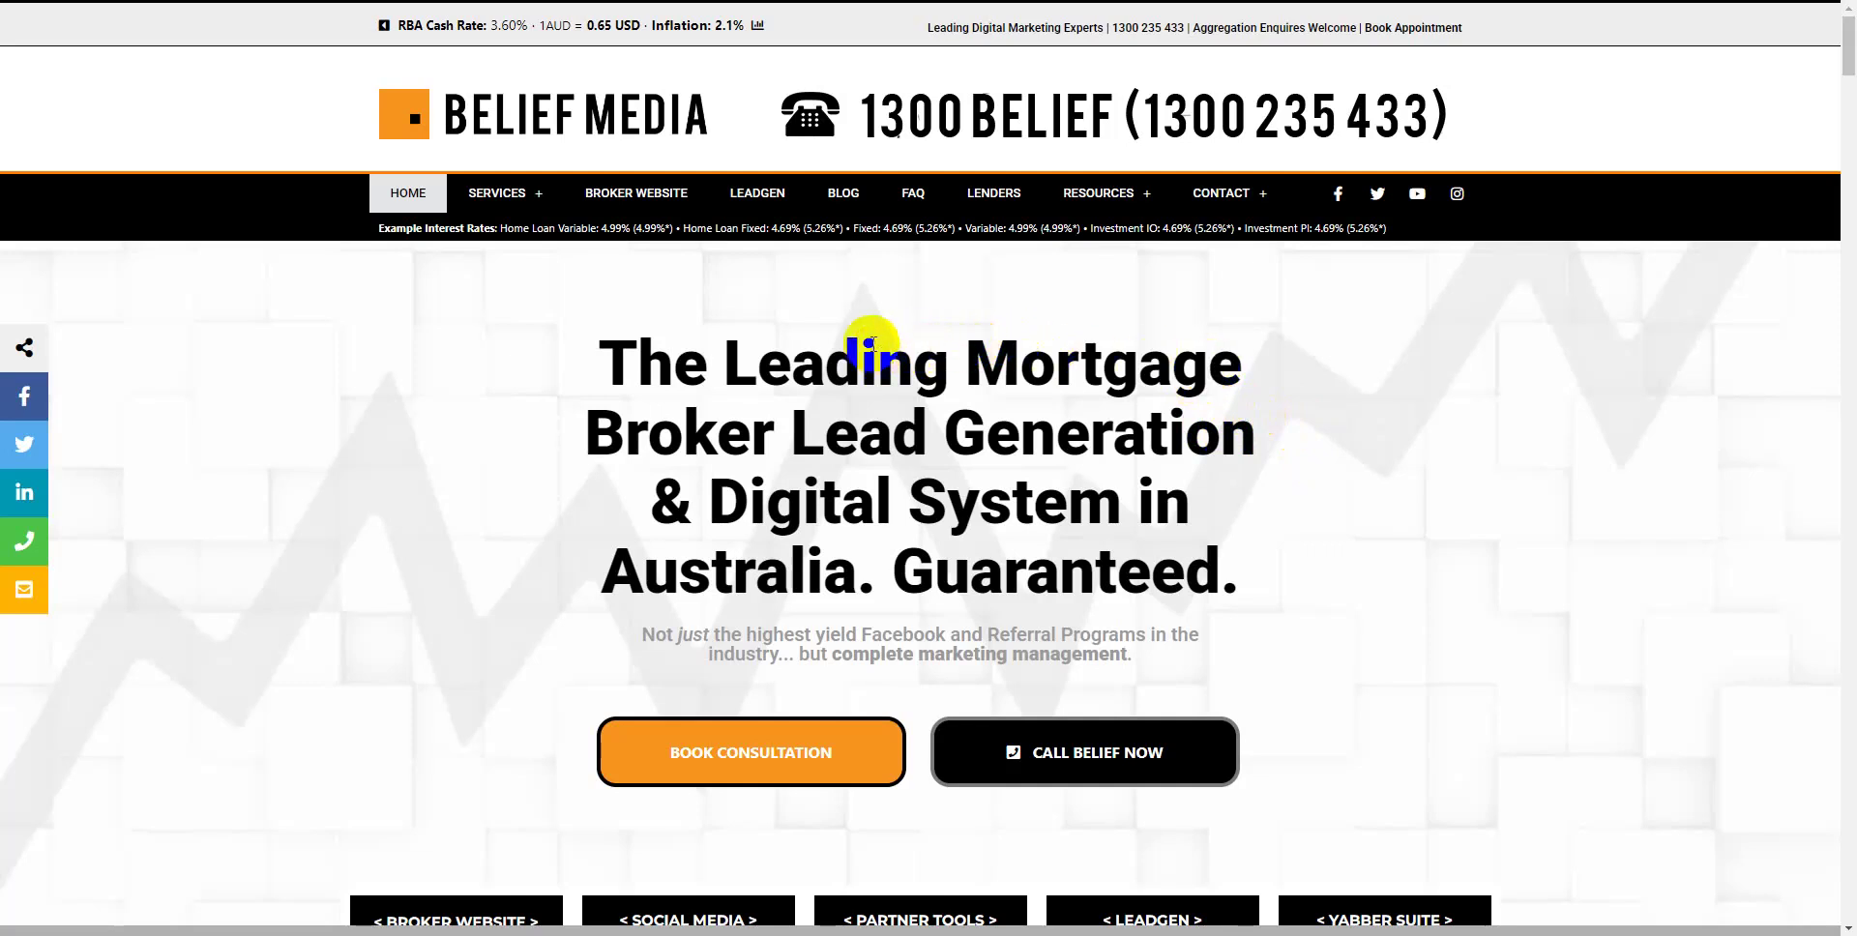
{"action": "key", "text": "ctrl+Tab"}
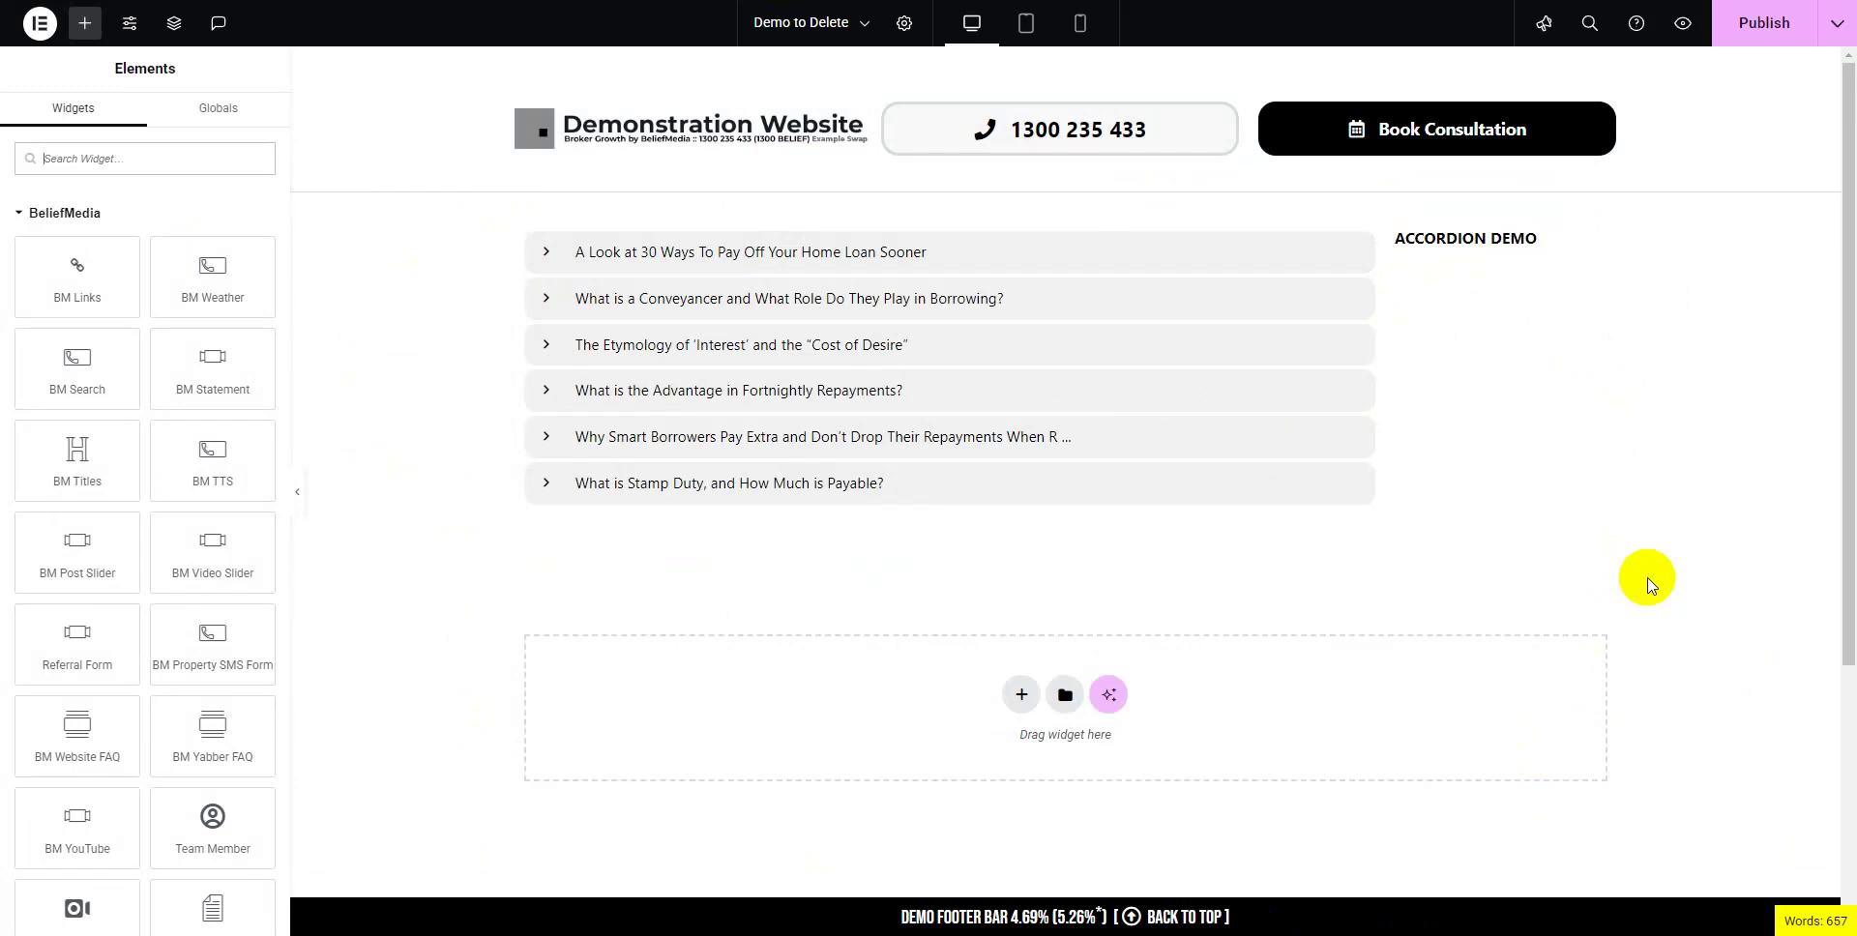
{"action": "mouse_move", "coordinate": [1322, 531]}
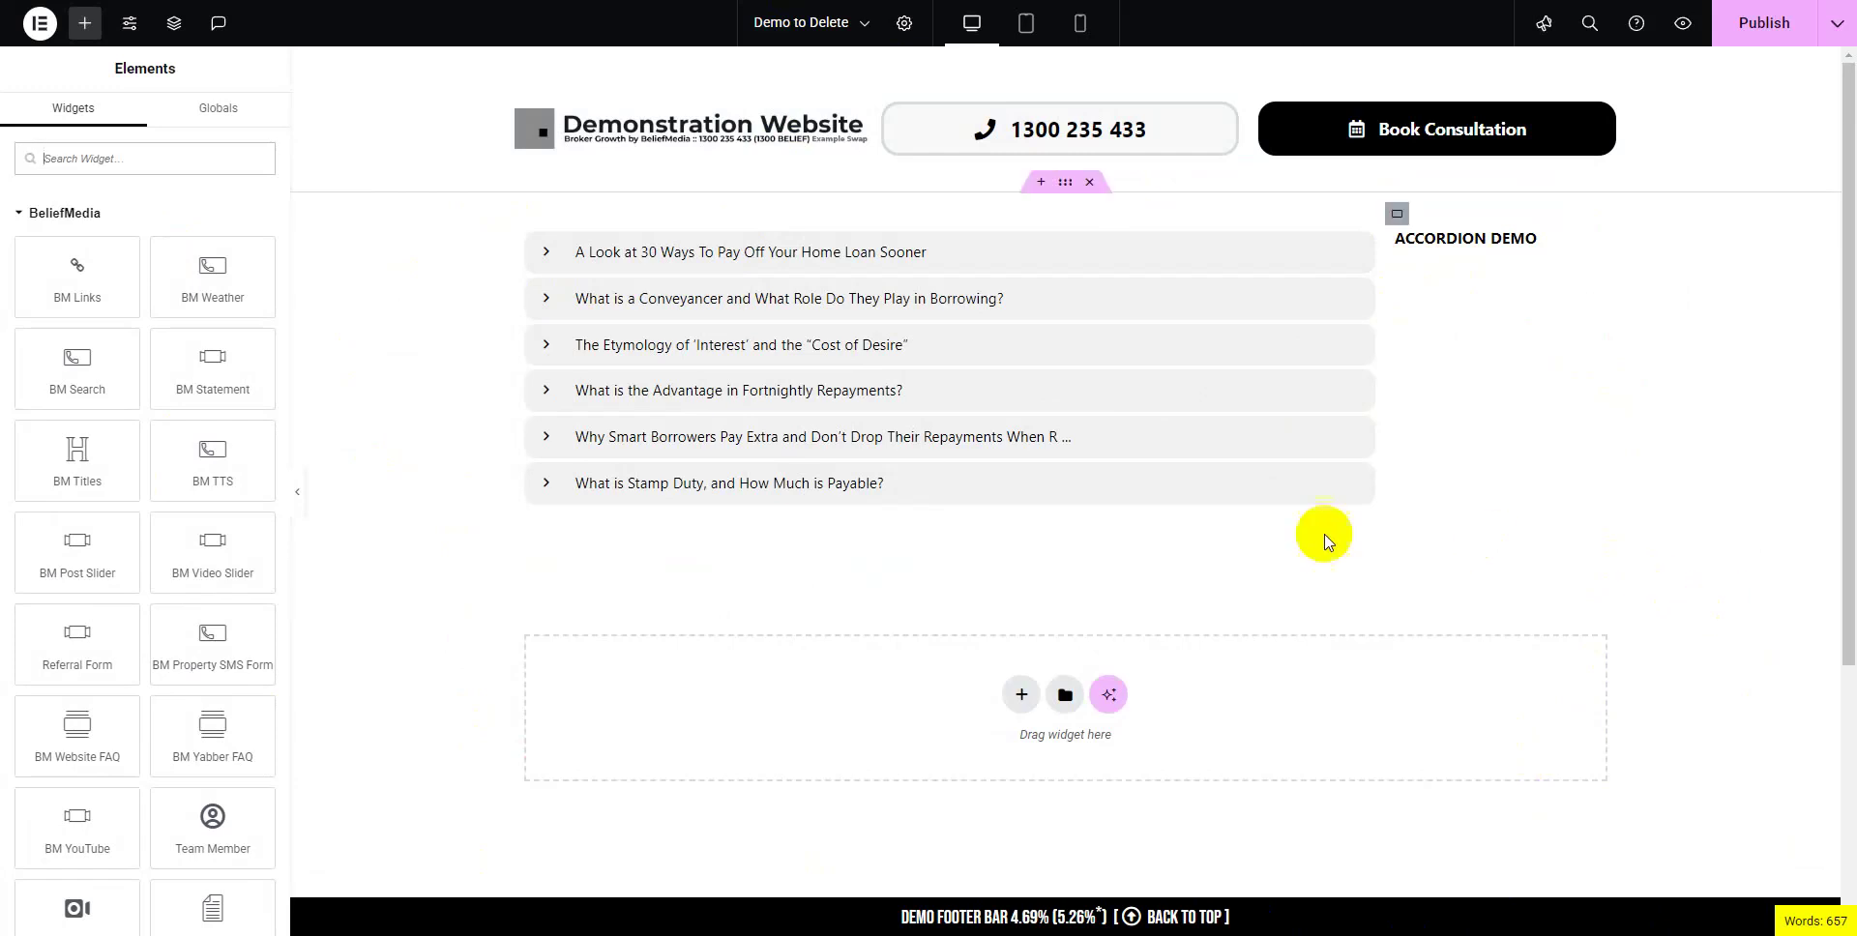
{"action": "left_click", "coordinate": [1042, 184]}
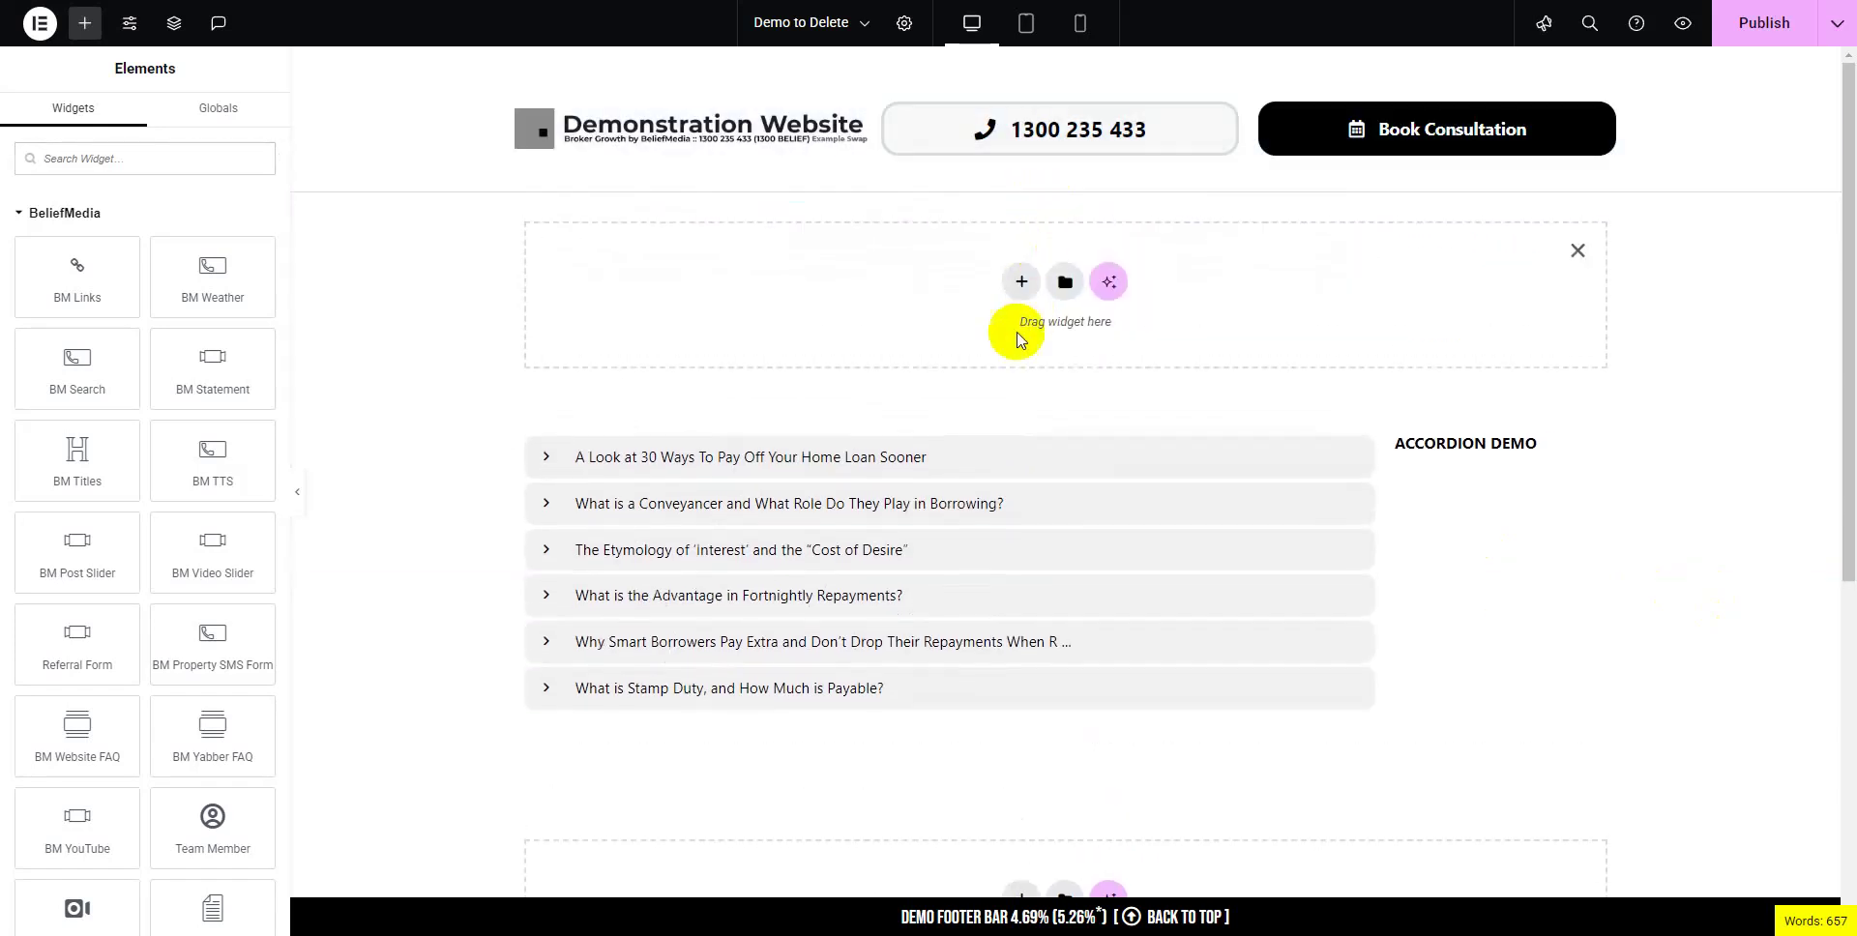
{"action": "left_click", "coordinate": [145, 161]}
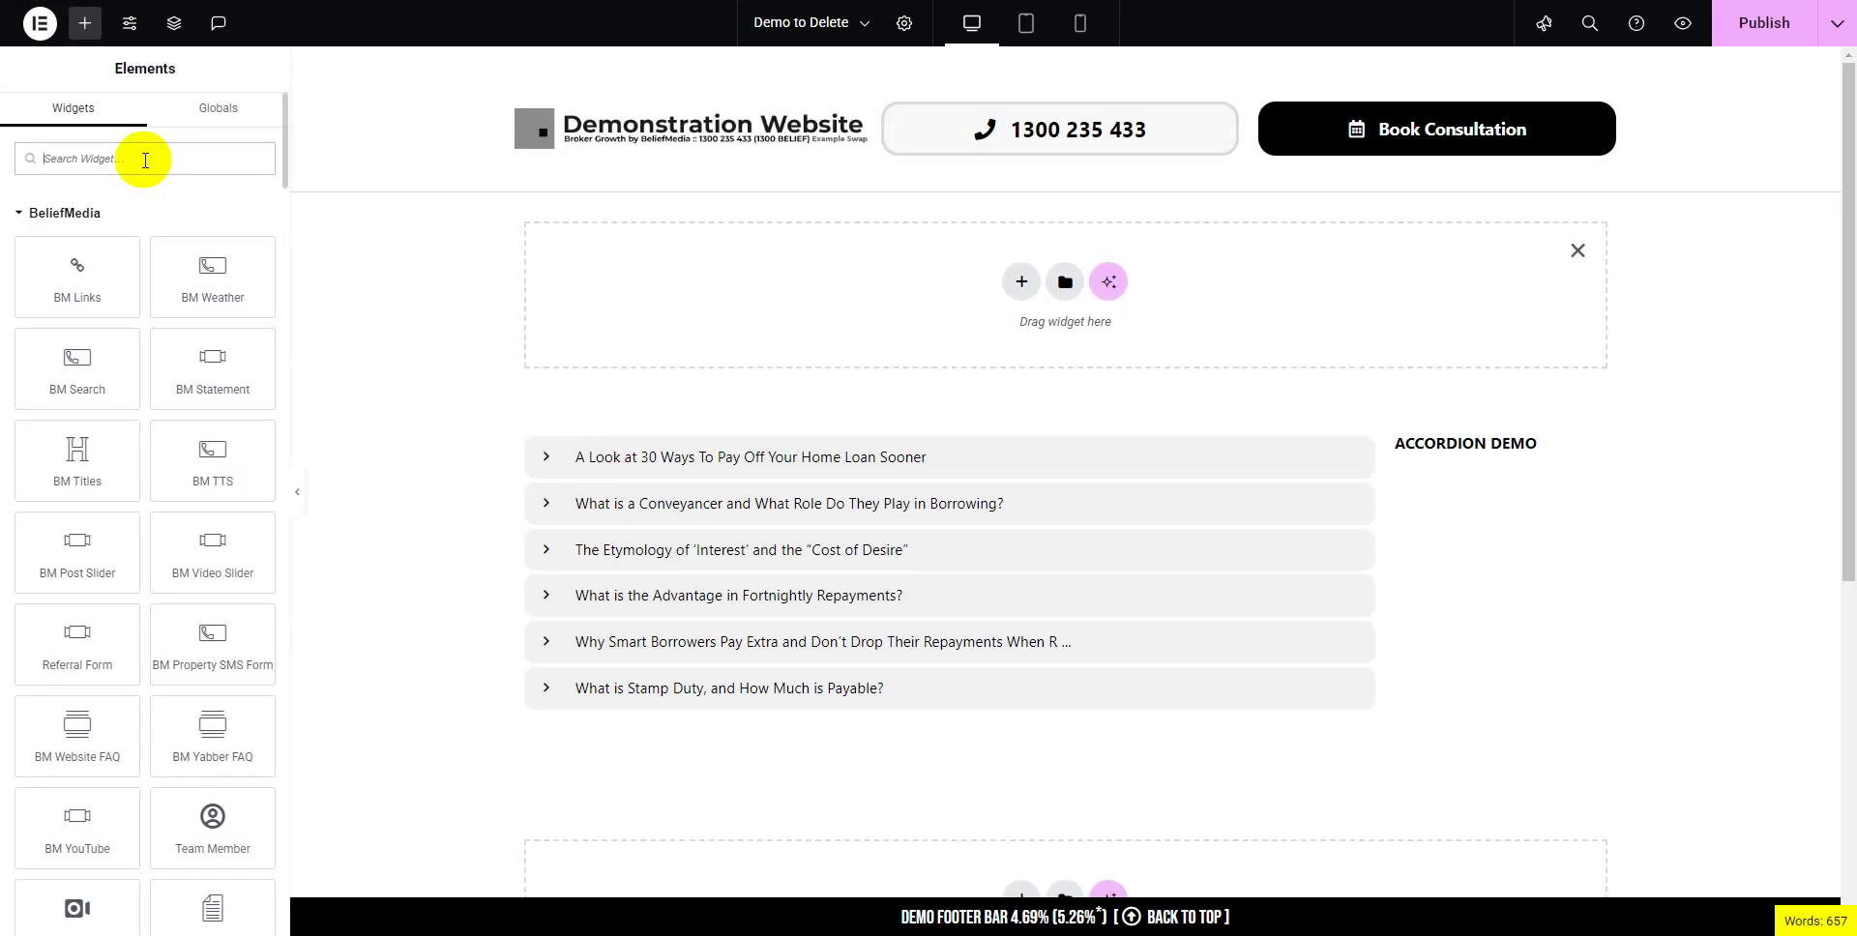
{"action": "type", "text": "shortcode"}
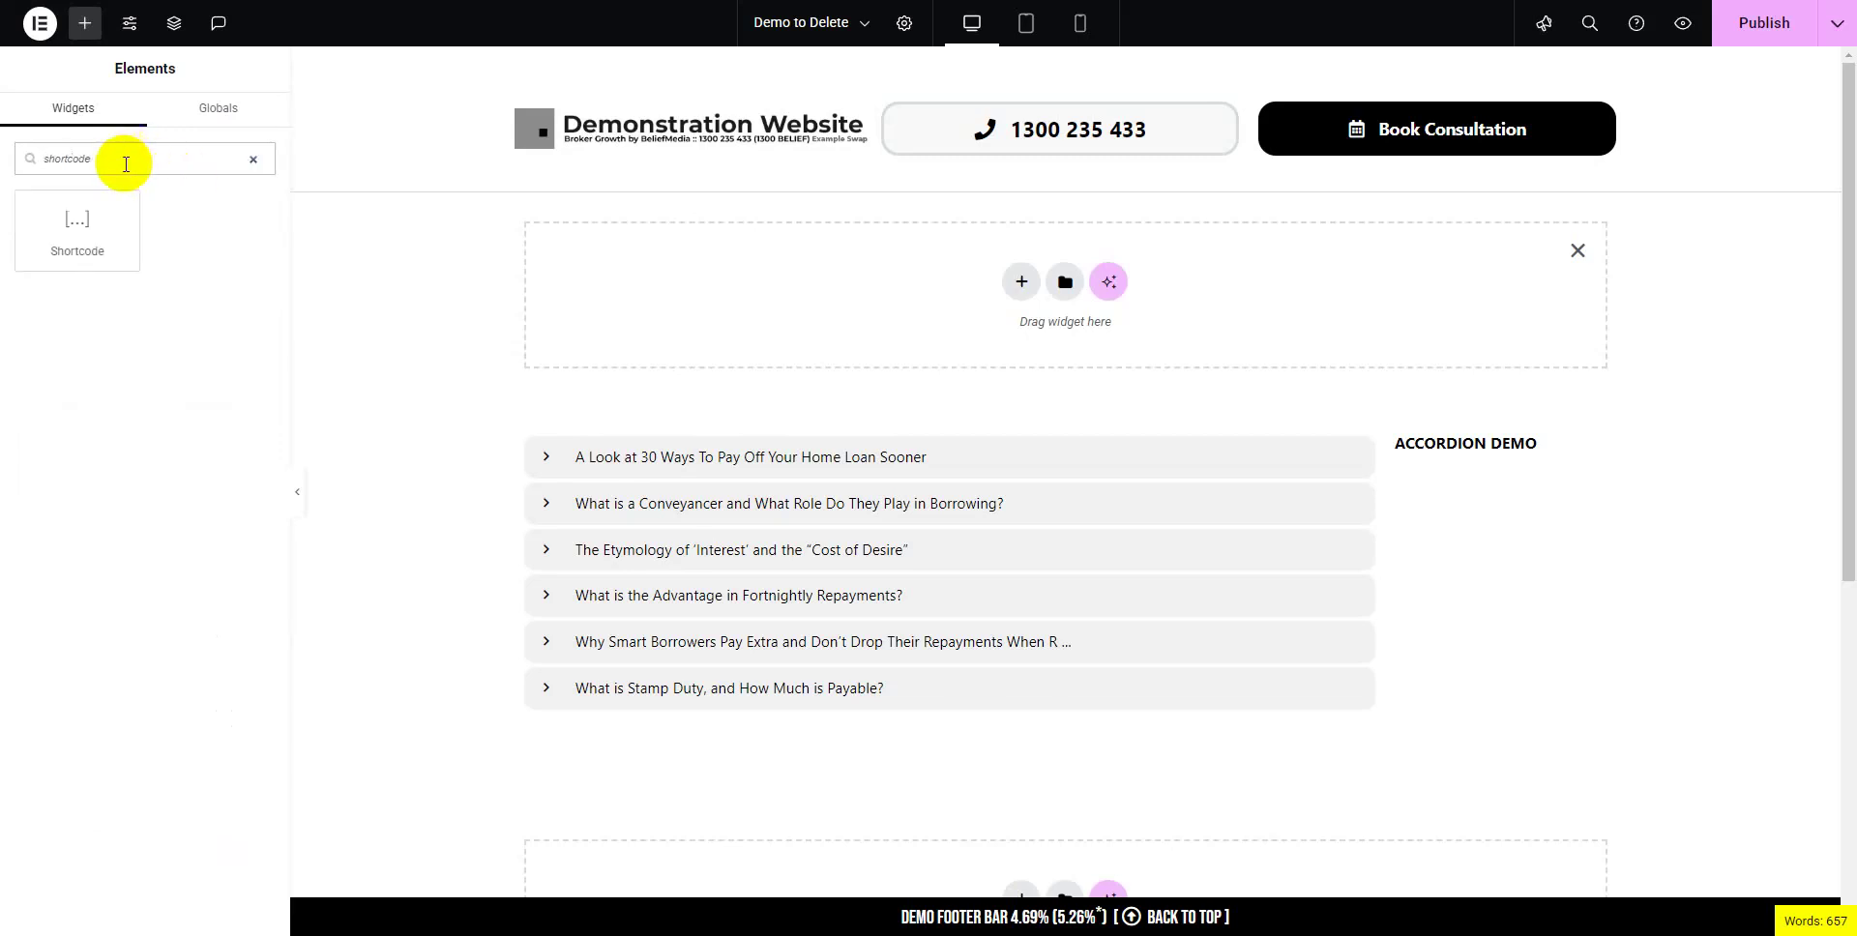
{"action": "left_click_drag", "start_coordinate": [79, 235], "coordinate": [1062, 282]}
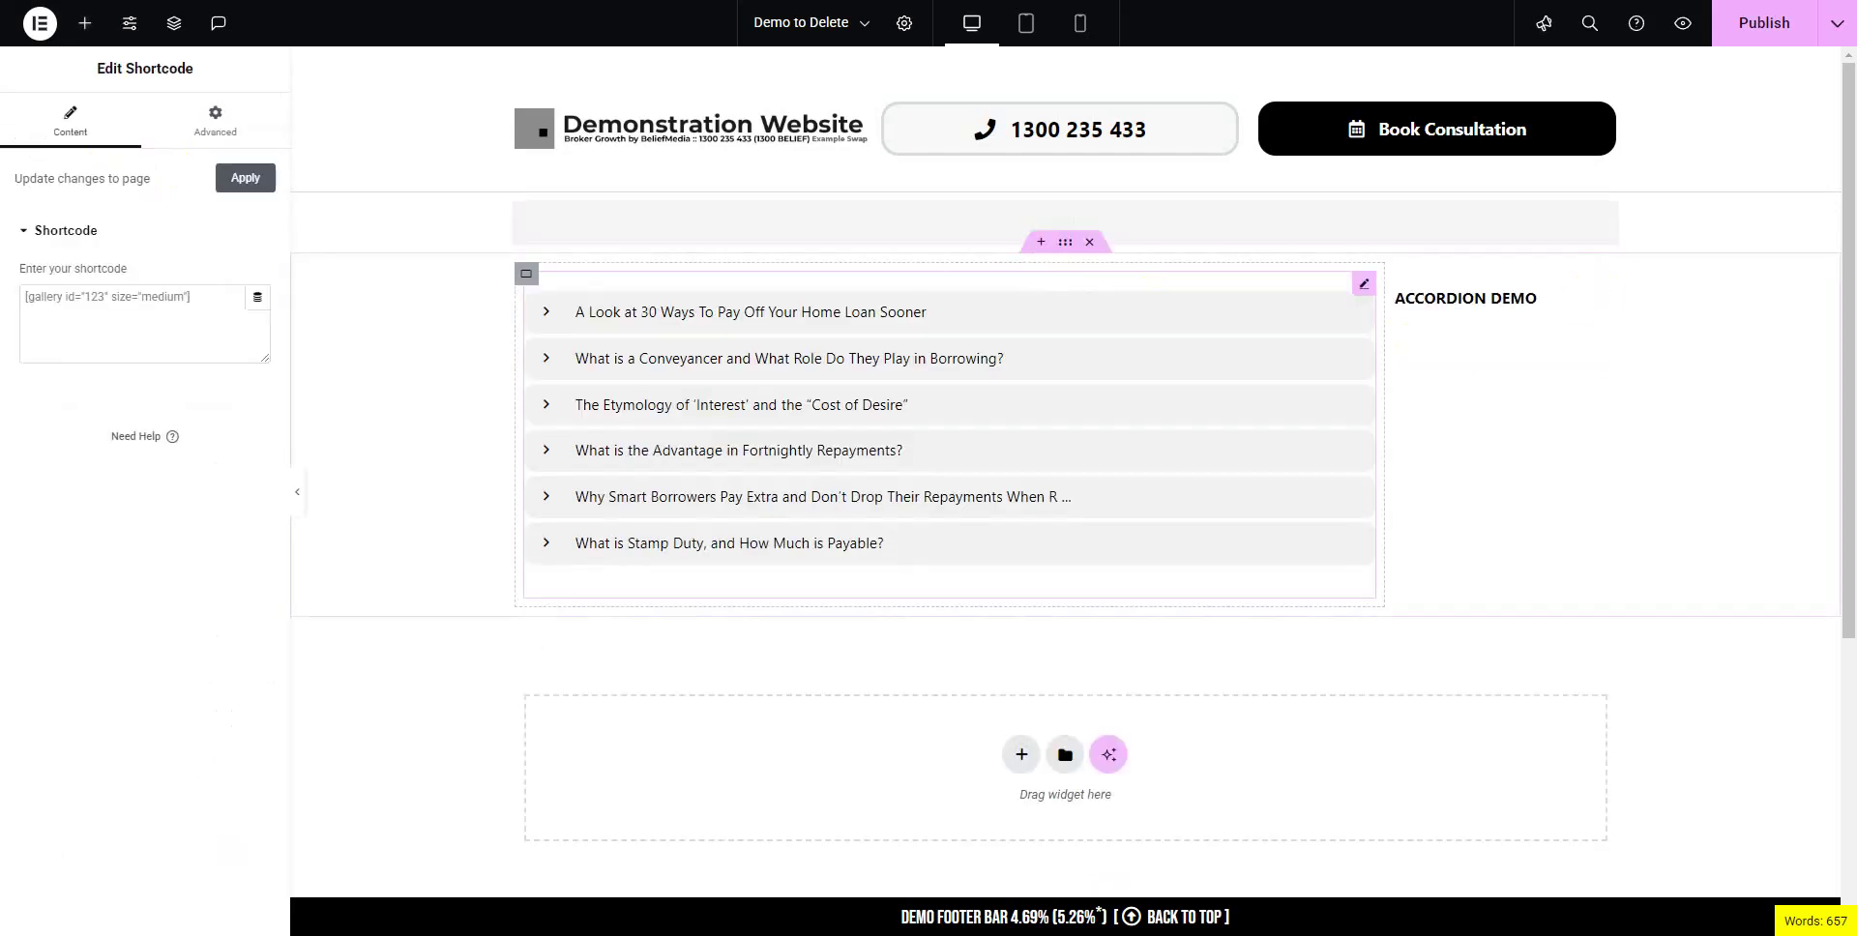
Step: Copy the [bm_rate_column] shortcode from Notepad and paste it into the new Shortcode widget
{"action": "key", "text": "alt+Tab"}
{"action": "left_click_drag", "start_coordinate": [1149, 150], "coordinate": [527, 138]}
{"action": "right_click", "coordinate": [760, 137]}
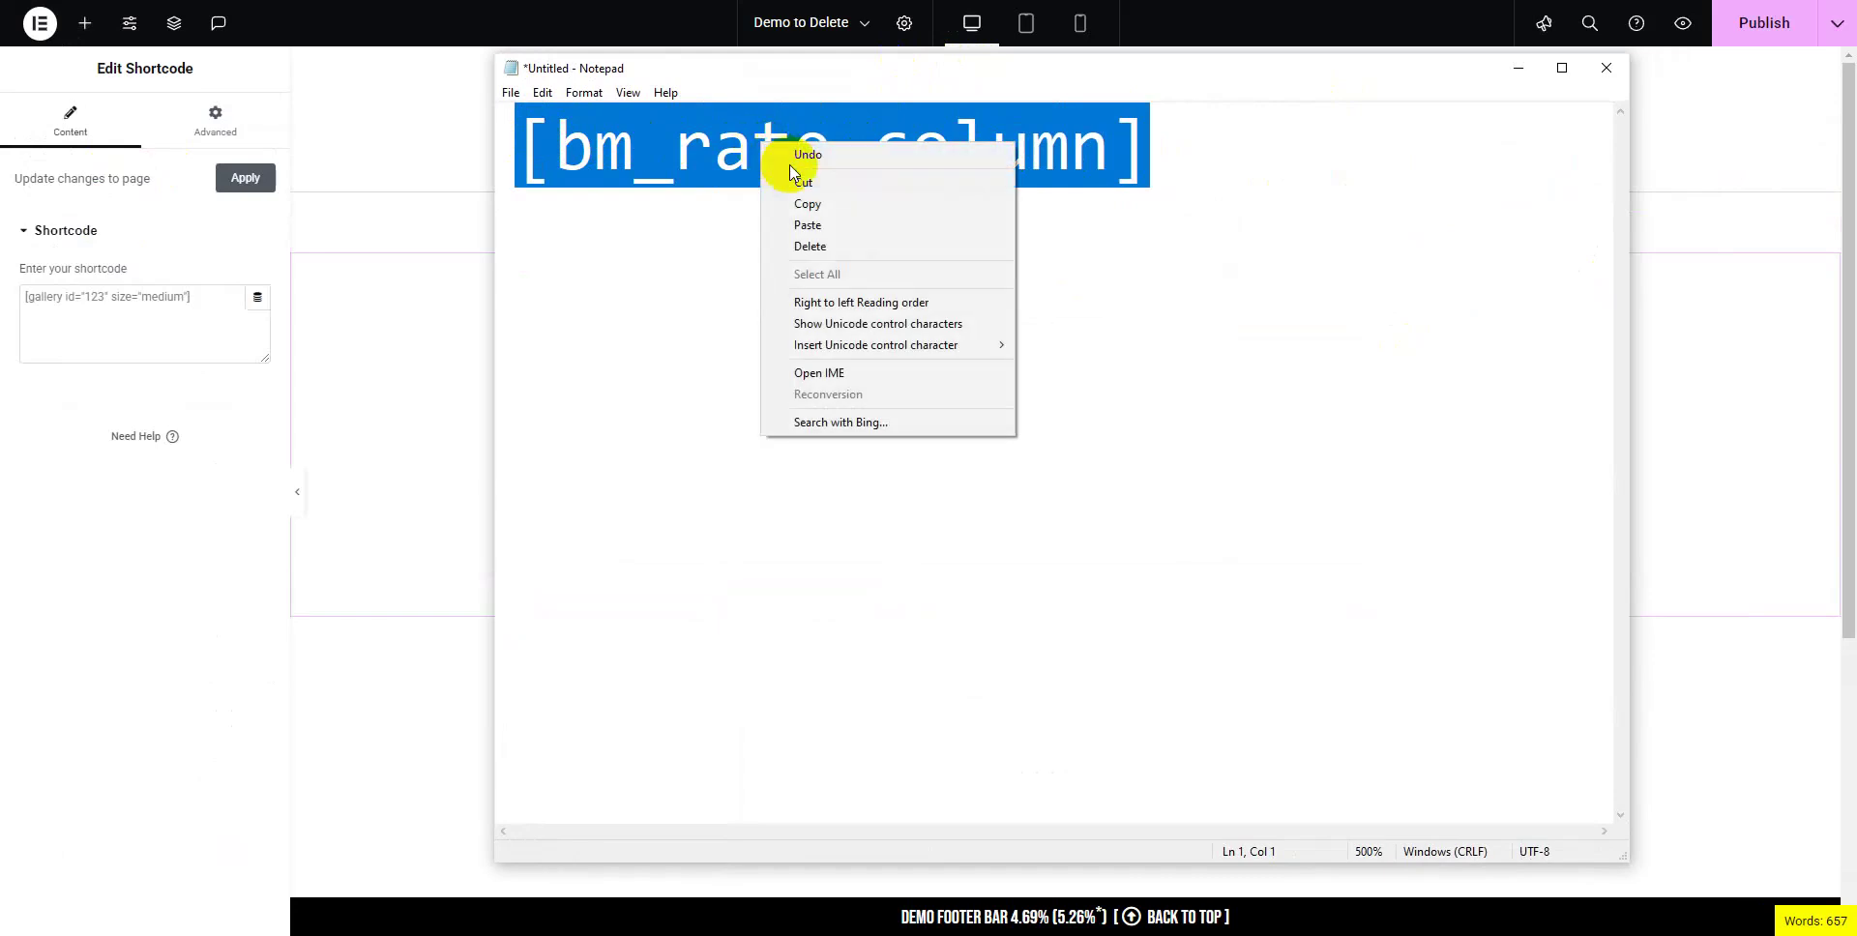
{"action": "left_click", "coordinate": [816, 202]}
{"action": "left_click", "coordinate": [1142, 150]}
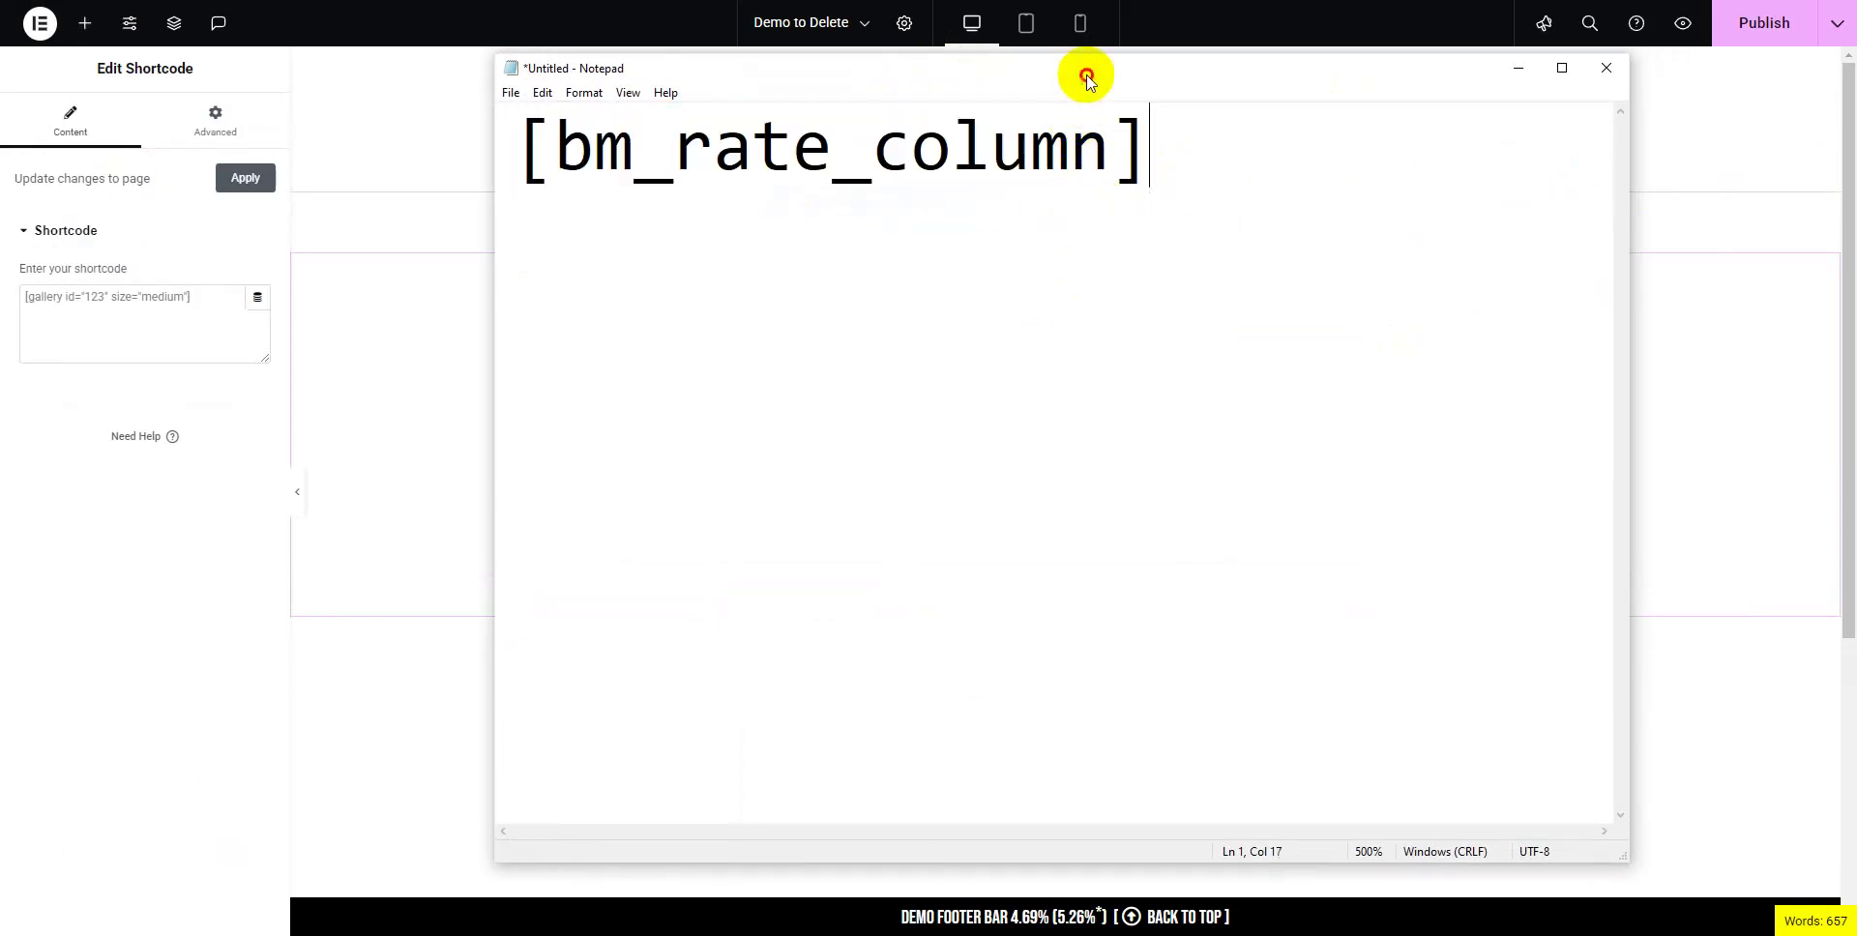
{"action": "key", "text": "alt+Tab"}
{"action": "left_click", "coordinate": [87, 302]}
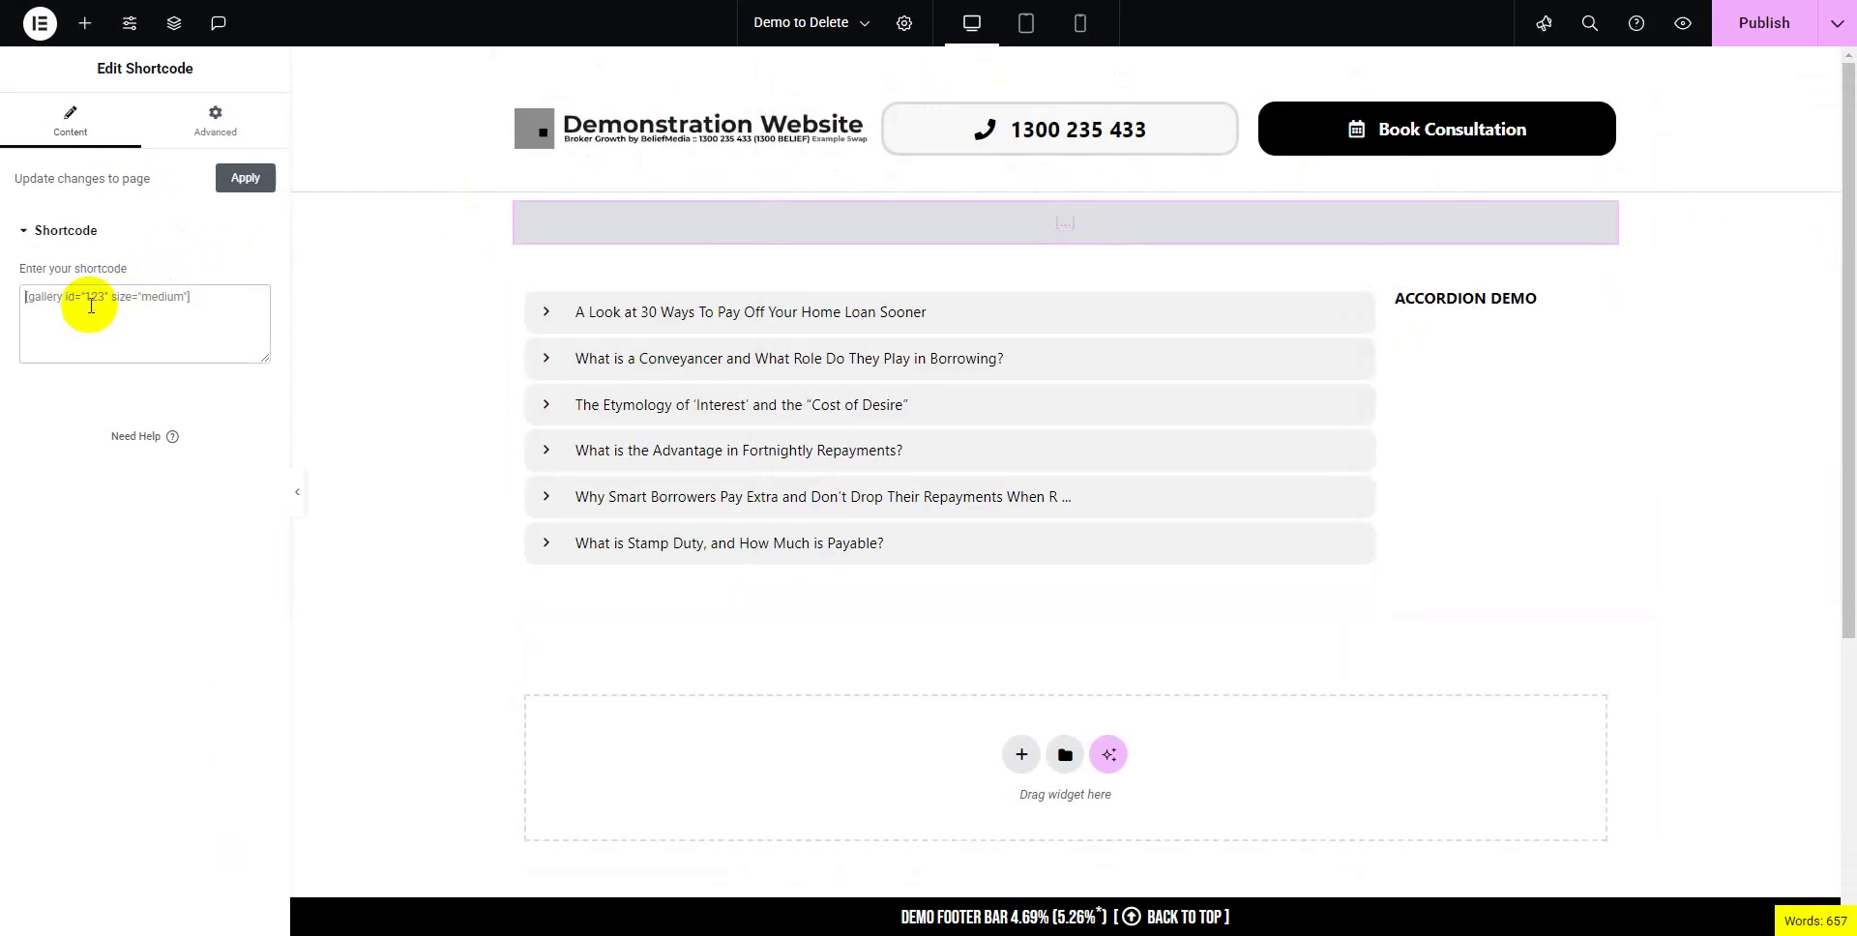
{"action": "key", "text": "ctrl+v"}
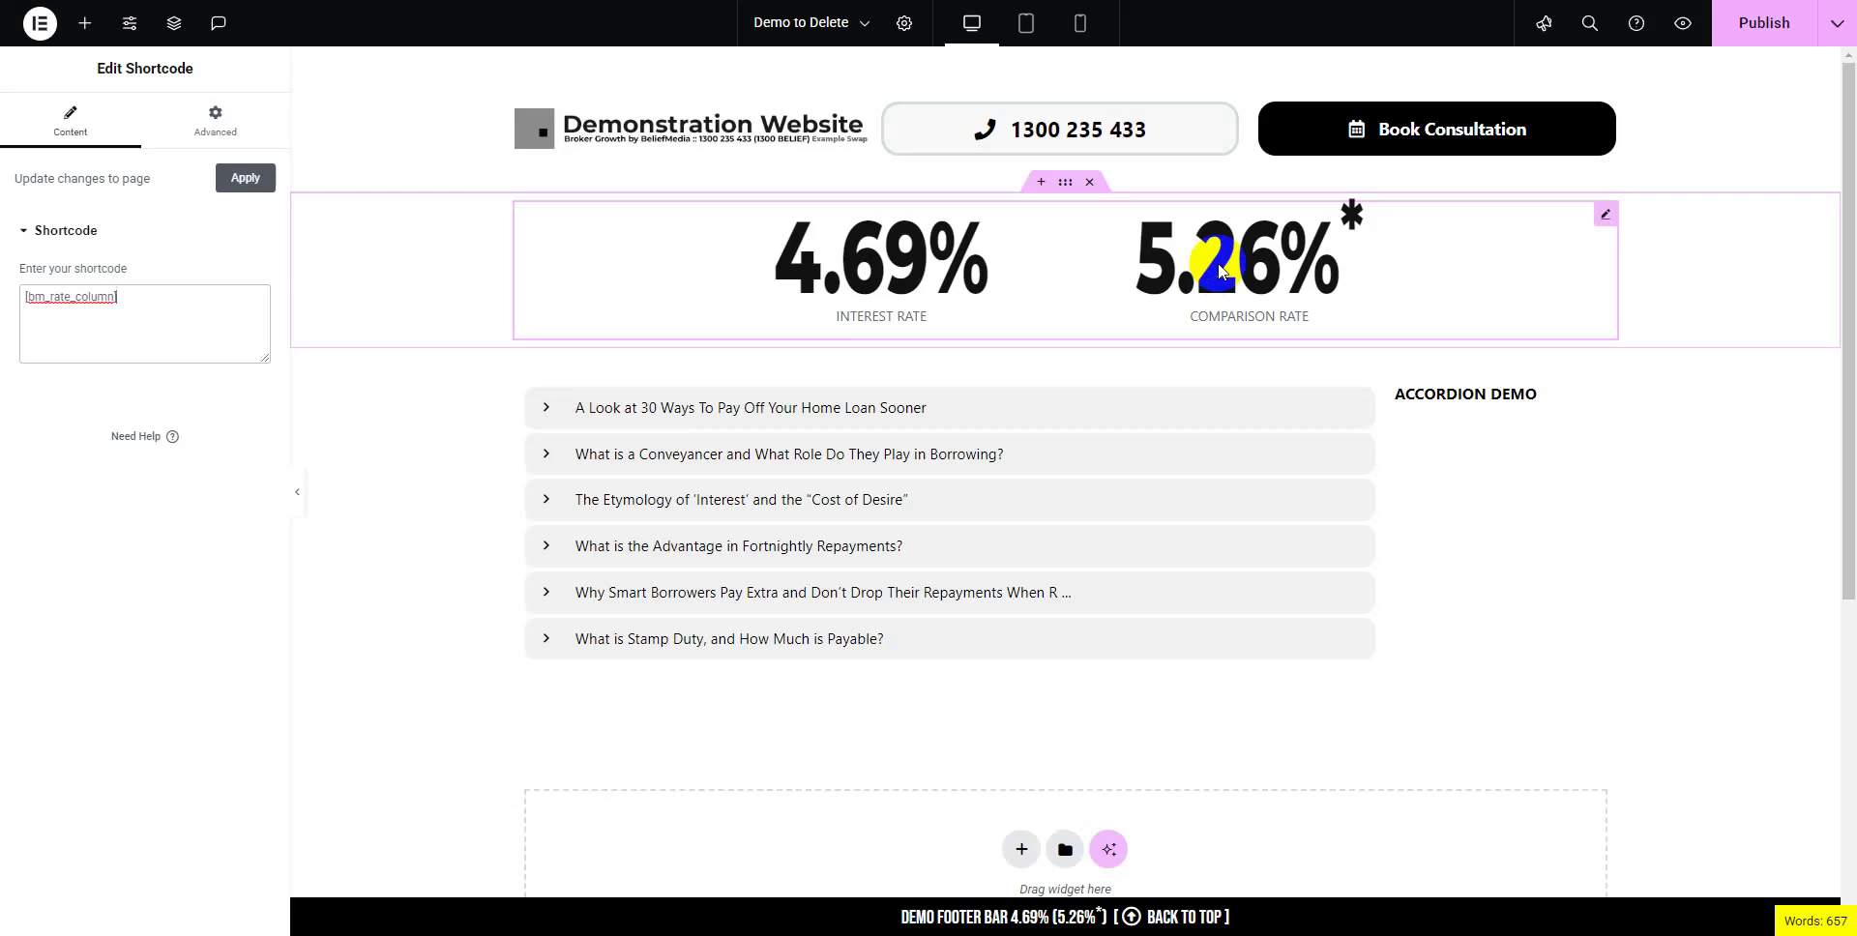
Step: Unlink the margin values of the container holding the rates and set its top margin to 30 px
{"action": "left_click", "coordinate": [1604, 214]}
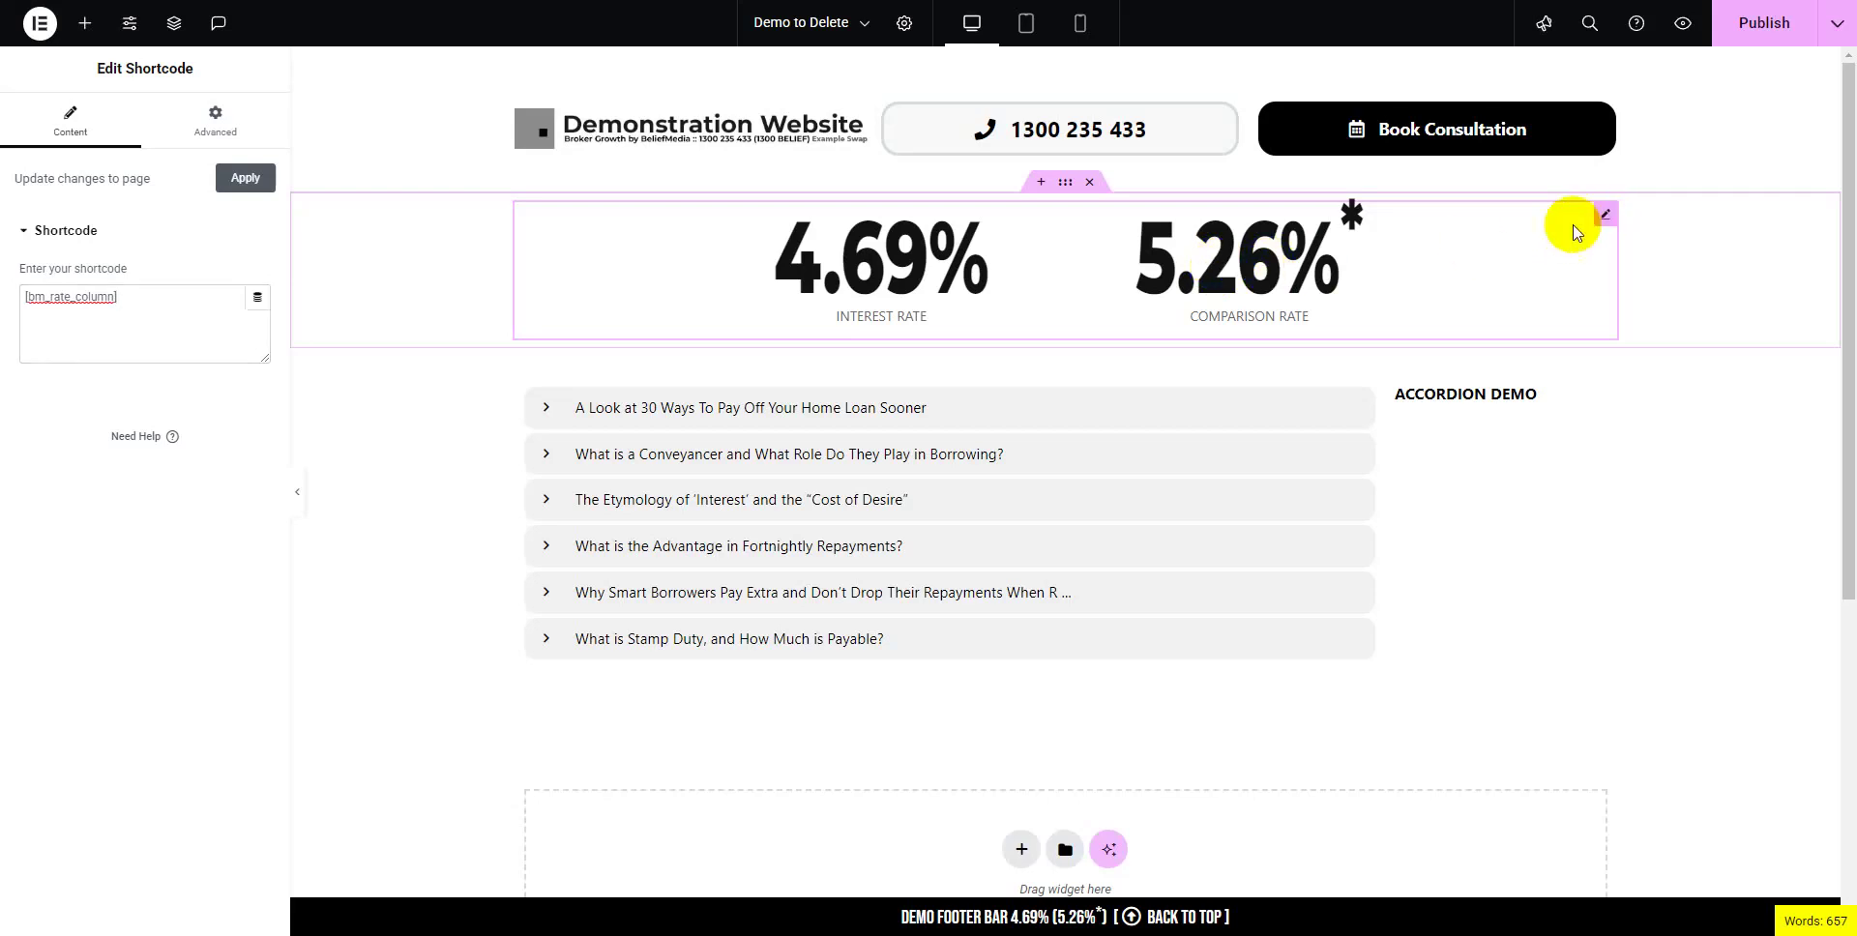
{"action": "left_click", "coordinate": [1065, 182]}
{"action": "left_click", "coordinate": [240, 124]}
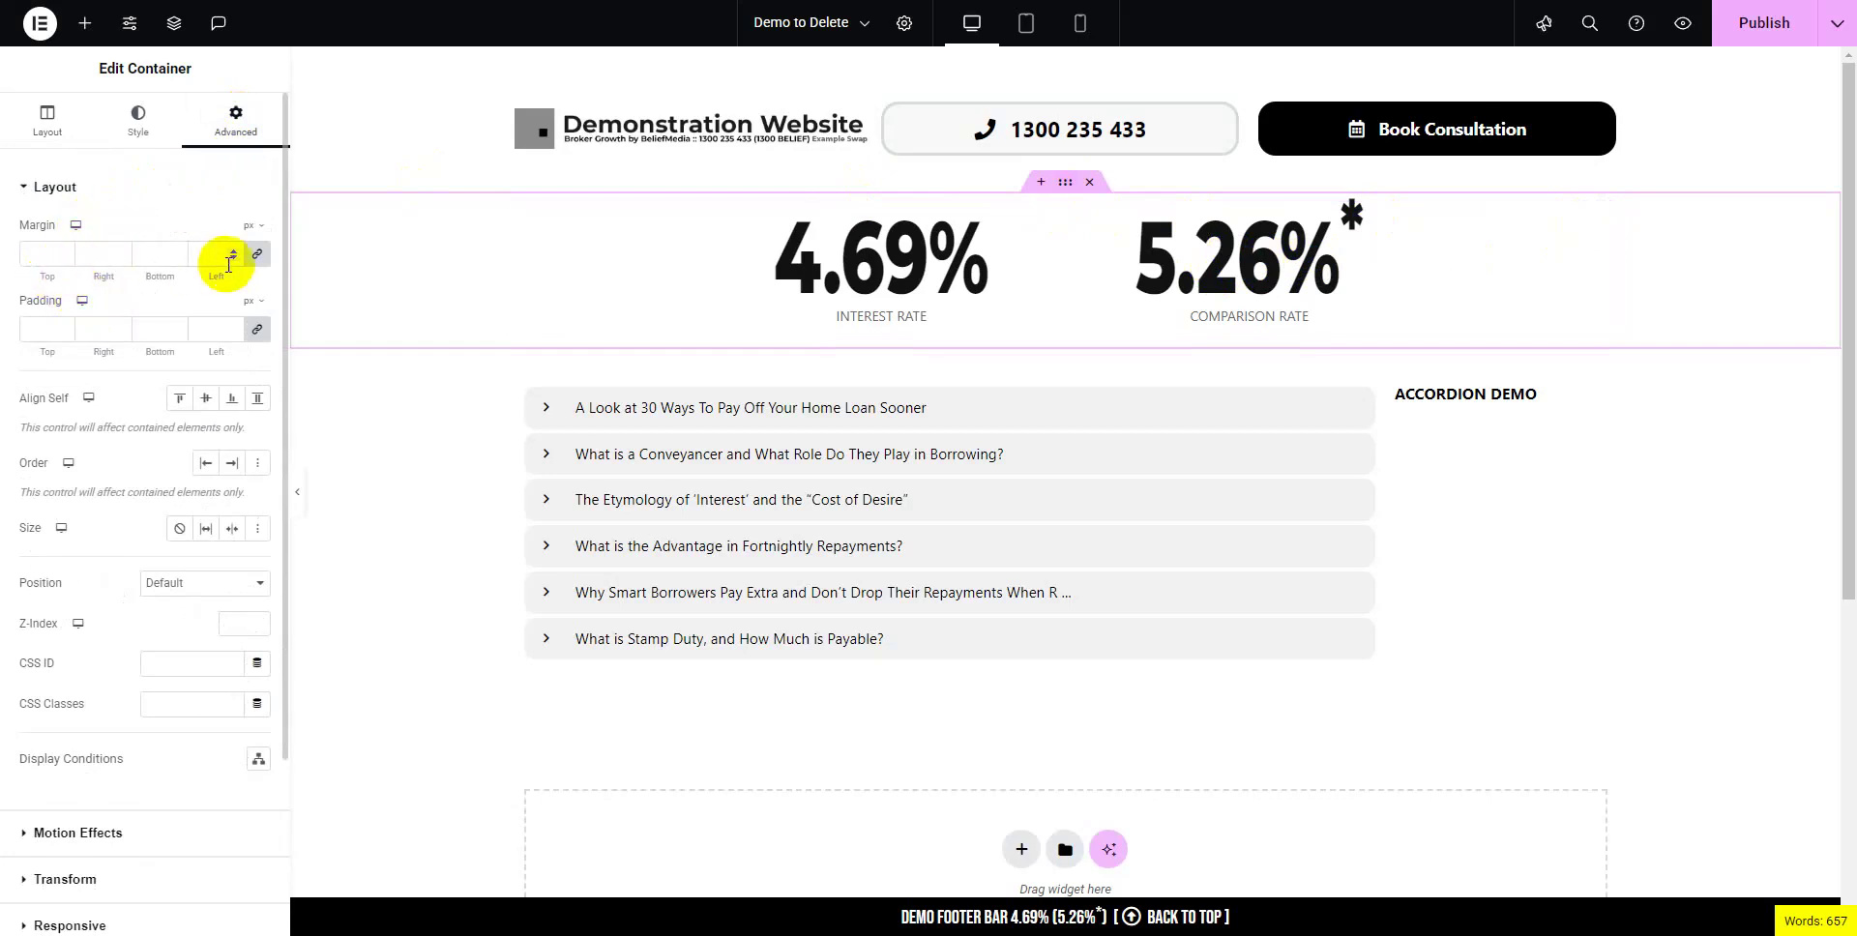
{"action": "left_click", "coordinate": [257, 254]}
{"action": "left_click", "coordinate": [63, 253]}
{"action": "type", "text": "10"}
{"action": "left_click", "coordinate": [63, 254]}
{"action": "left_click", "coordinate": [62, 254]}
{"action": "left_click", "coordinate": [63, 253]}
{"action": "left_click", "coordinate": [62, 254]}
{"action": "left_click", "coordinate": [63, 254]}
{"action": "left_click", "coordinate": [63, 253]}
{"action": "left_click", "coordinate": [63, 254]}
{"action": "left_click", "coordinate": [63, 253]}
{"action": "left_click", "coordinate": [63, 254]}
{"action": "left_click", "coordinate": [62, 253]}
{"action": "left_click", "coordinate": [63, 253]}
{"action": "left_click", "coordinate": [63, 254]}
{"action": "left_click", "coordinate": [63, 253]}
{"action": "left_click", "coordinate": [63, 254]}
{"action": "left_click", "coordinate": [63, 254]}
{"action": "left_click", "coordinate": [63, 253]}
{"action": "left_click", "coordinate": [63, 254]}
{"action": "left_click", "coordinate": [63, 253]}
{"action": "left_click", "coordinate": [63, 254]}
{"action": "left_click", "coordinate": [63, 254]}
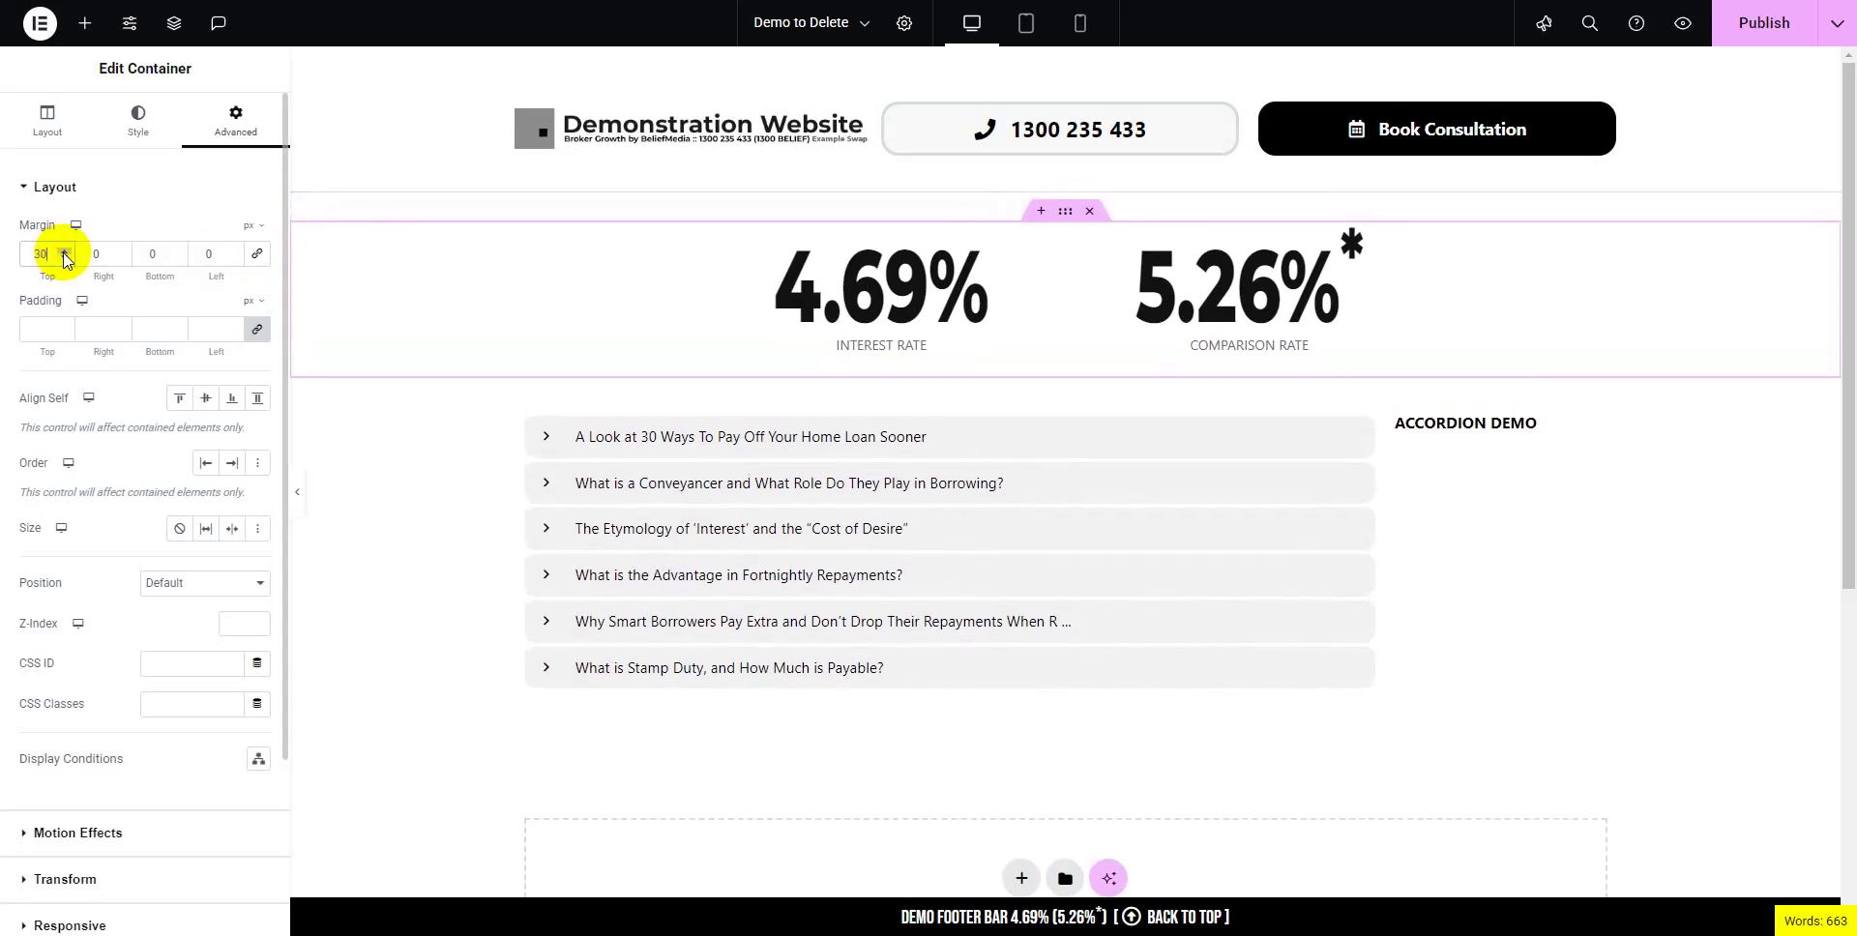
Step: Publish the page with the rate shortcode and open the published page for viewing
{"action": "left_click", "coordinate": [1757, 37]}
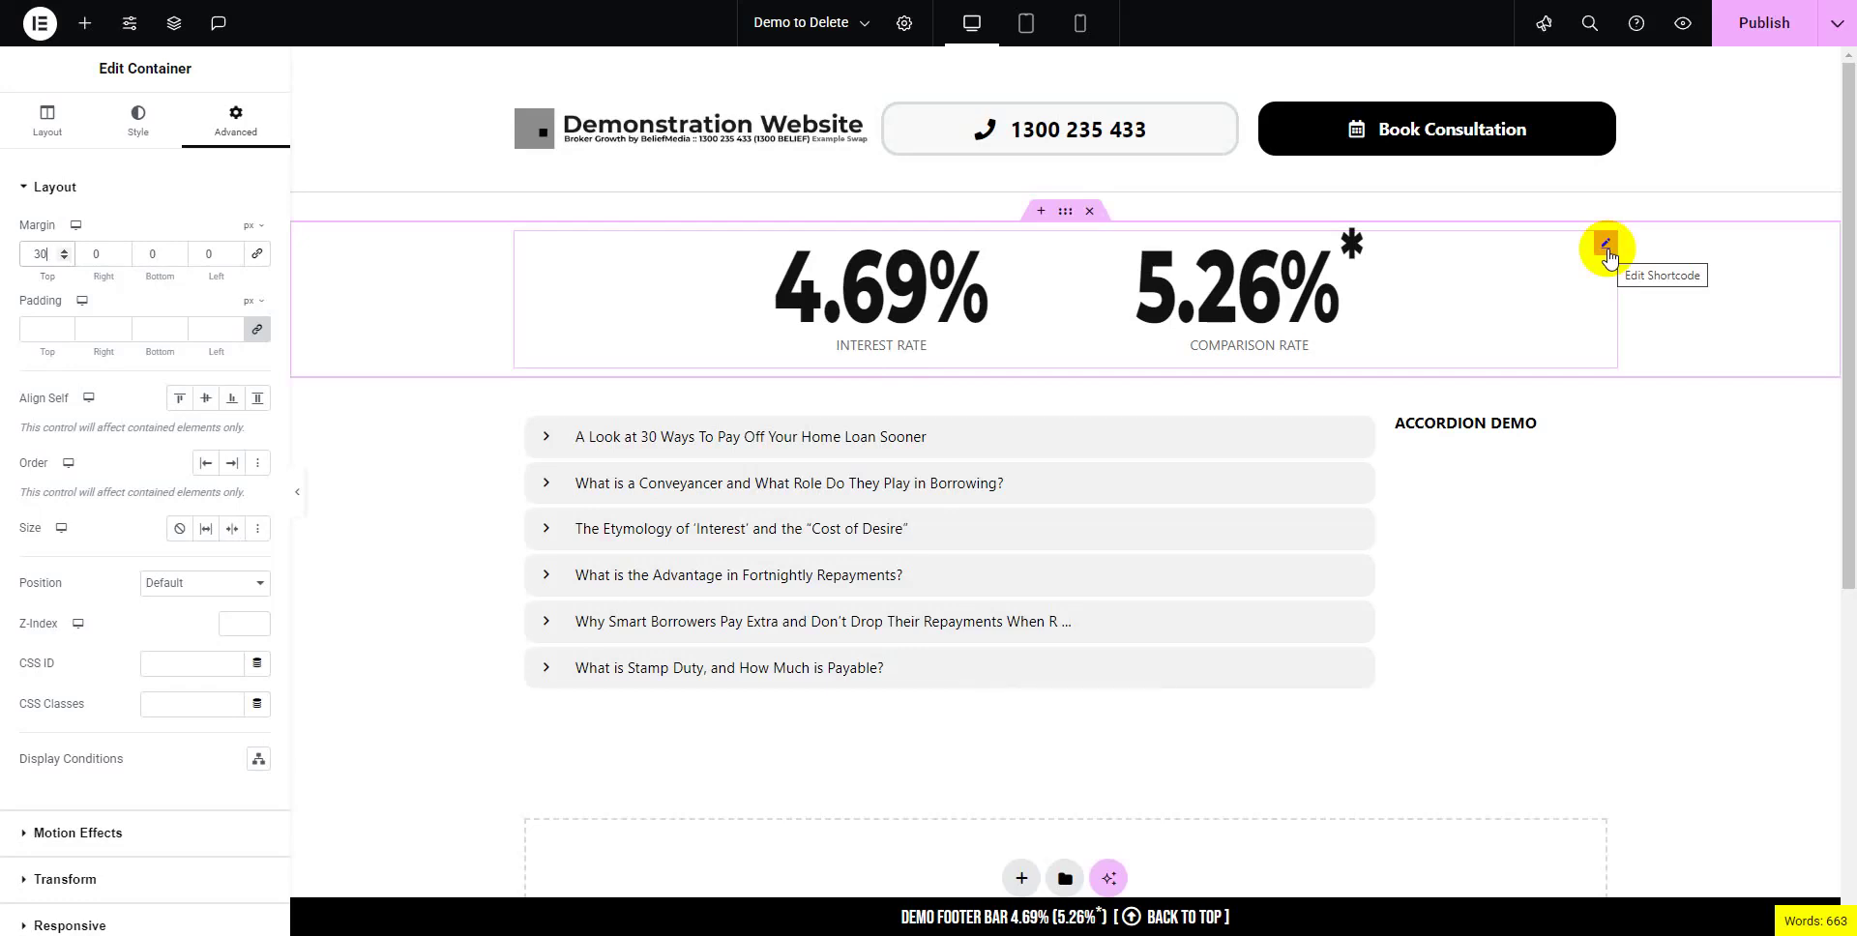
{"action": "left_click", "coordinate": [1009, 322]}
{"action": "left_click_drag", "start_coordinate": [1009, 323], "coordinate": [827, 291]}
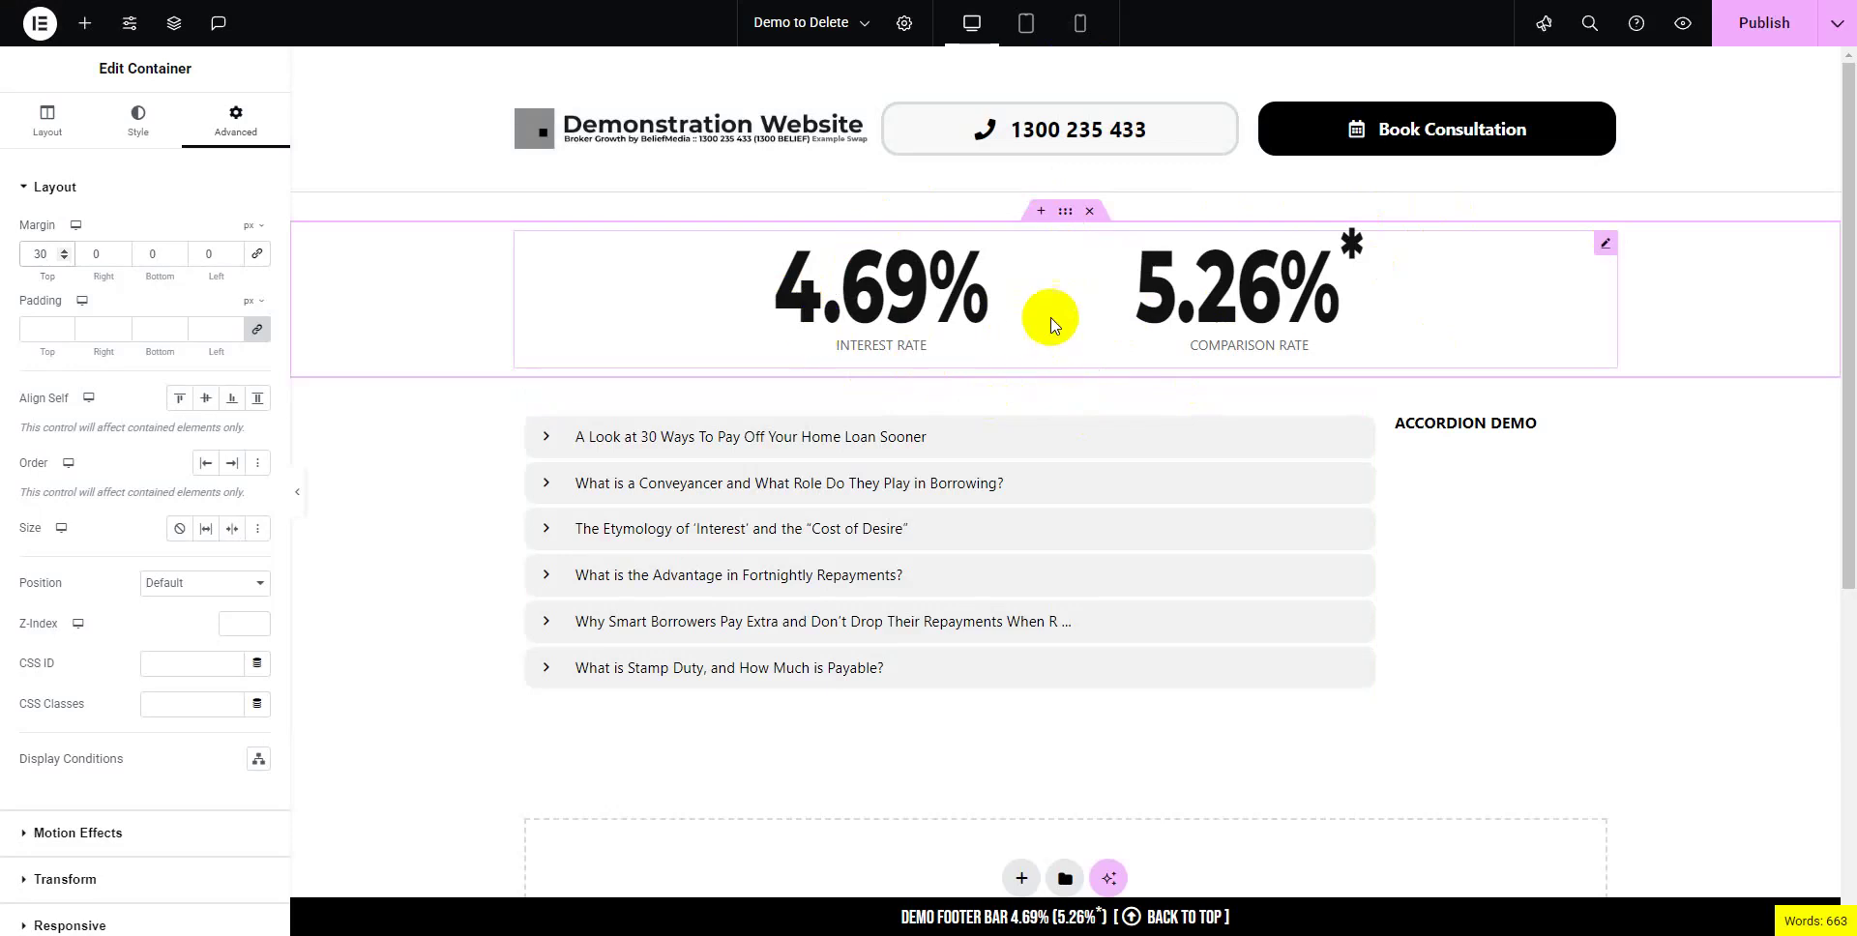
{"action": "left_click", "coordinate": [1209, 291]}
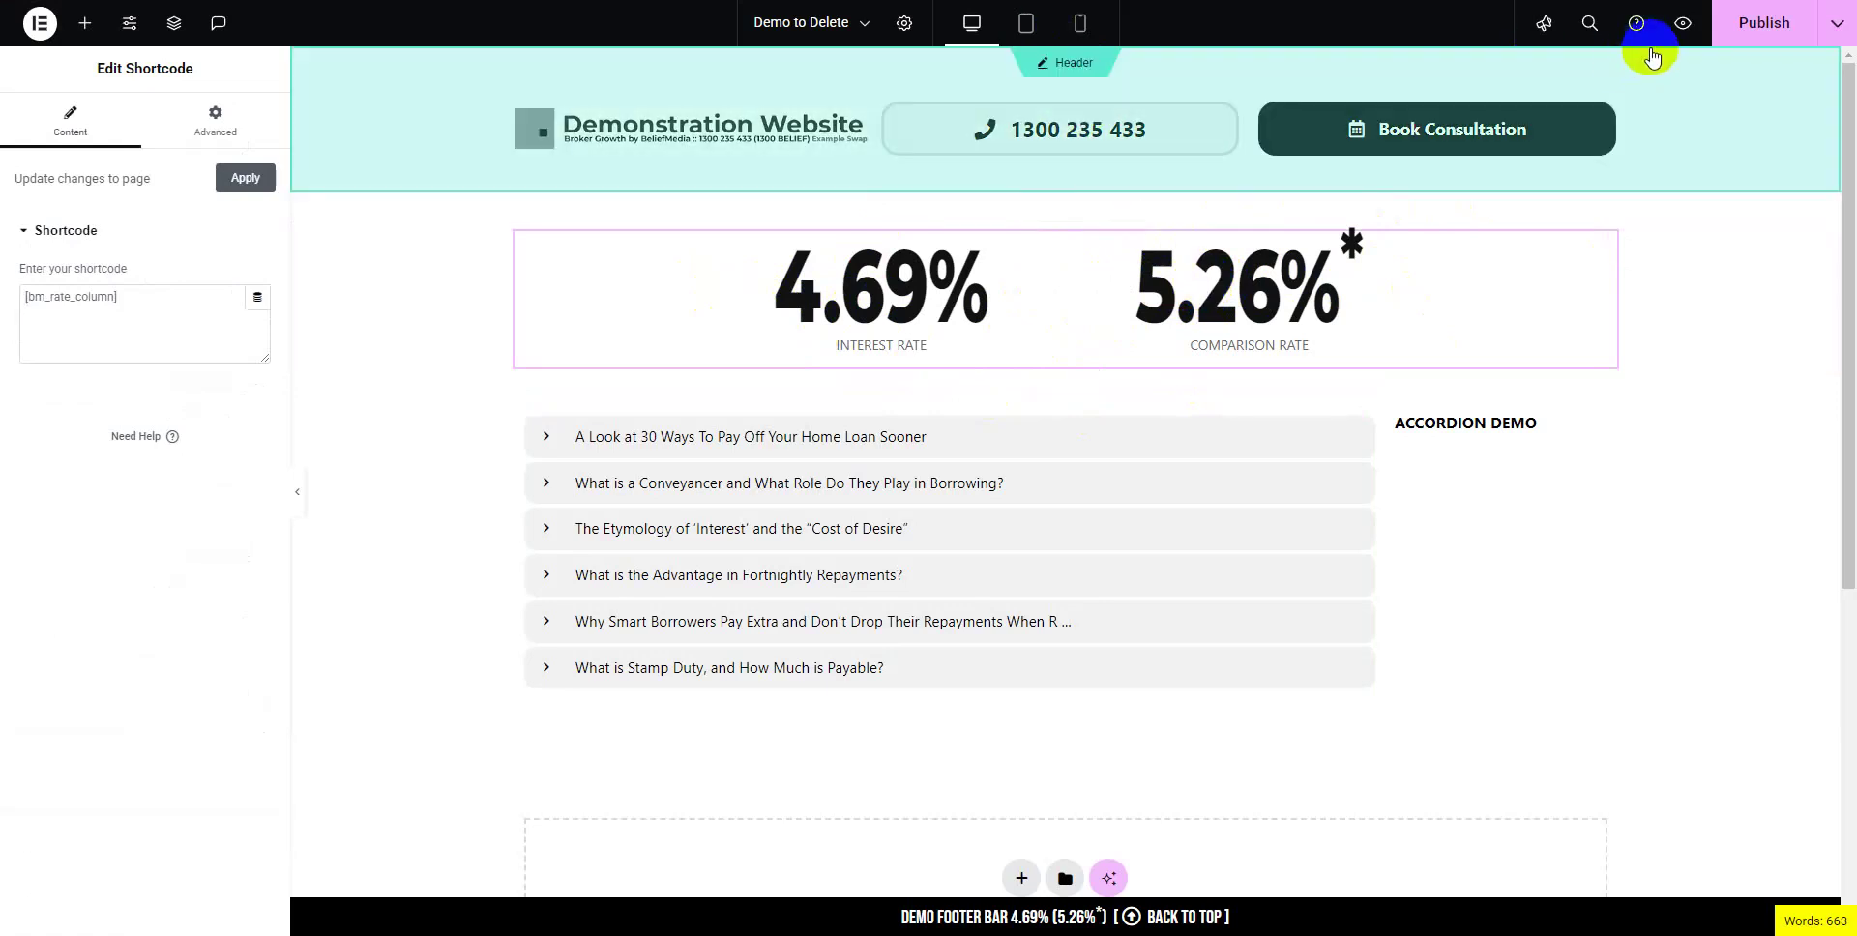
{"action": "left_click", "coordinate": [1732, 29]}
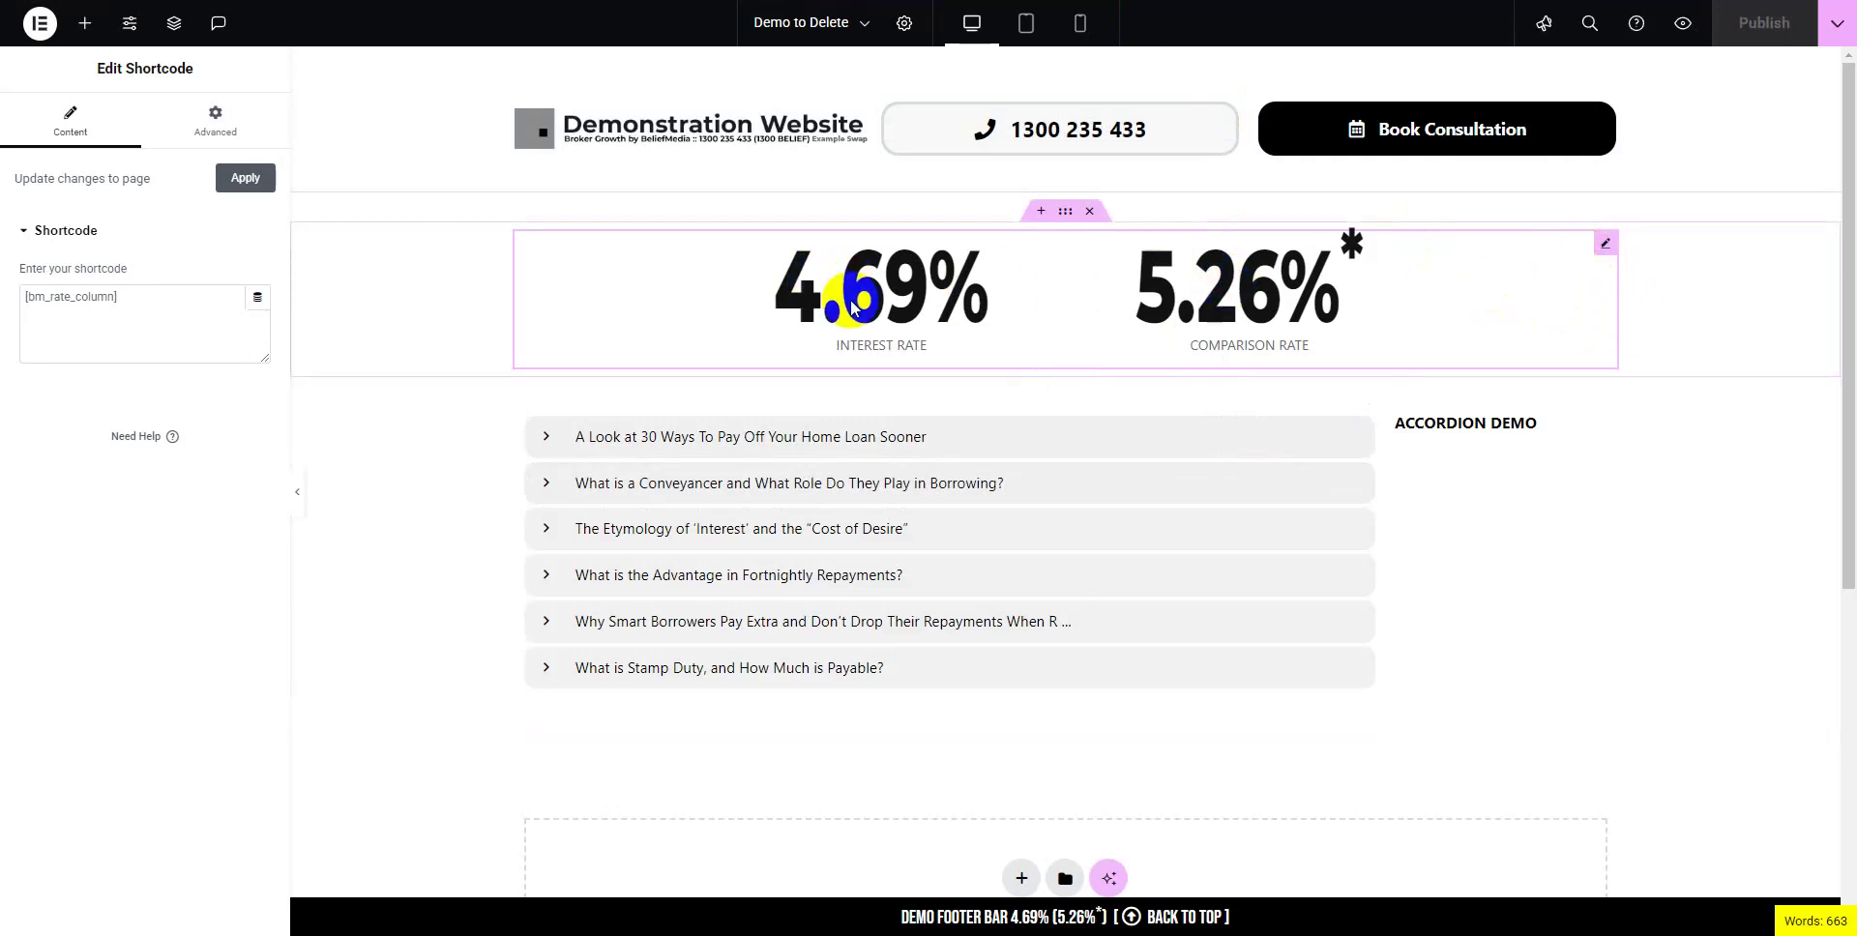
{"action": "key", "text": "ctrl+p"}
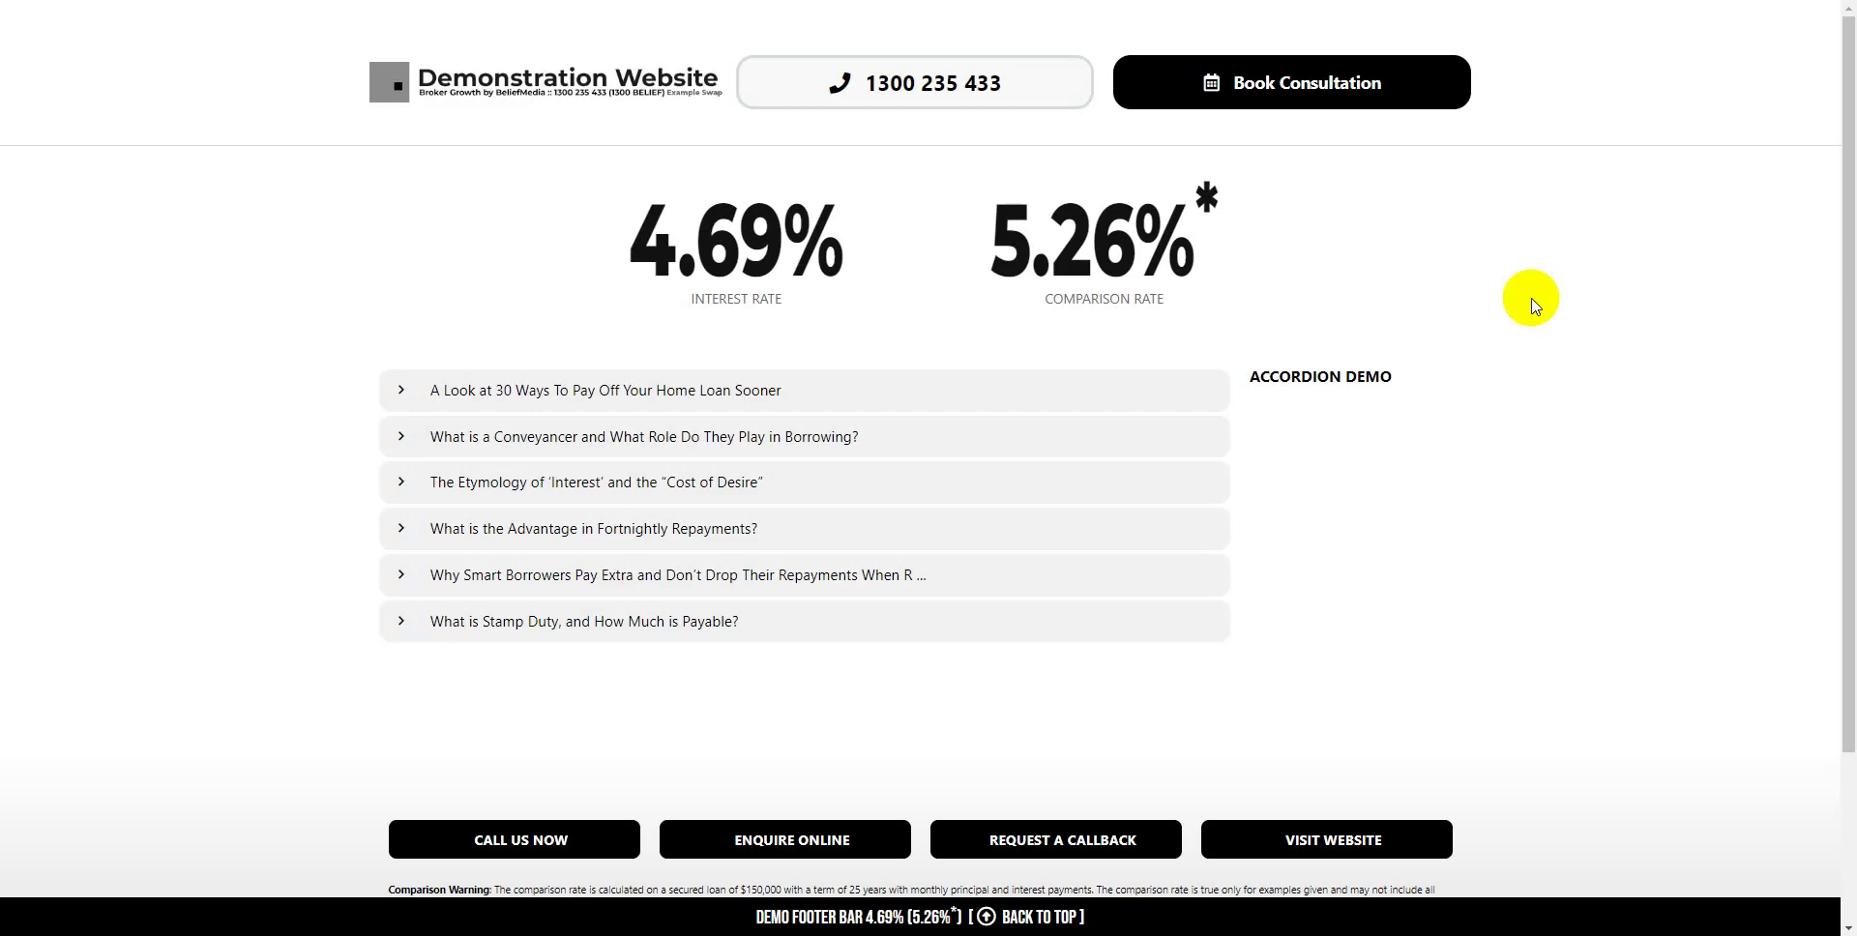
{"action": "left_click_drag", "start_coordinate": [1151, 235], "coordinate": [1127, 234]}
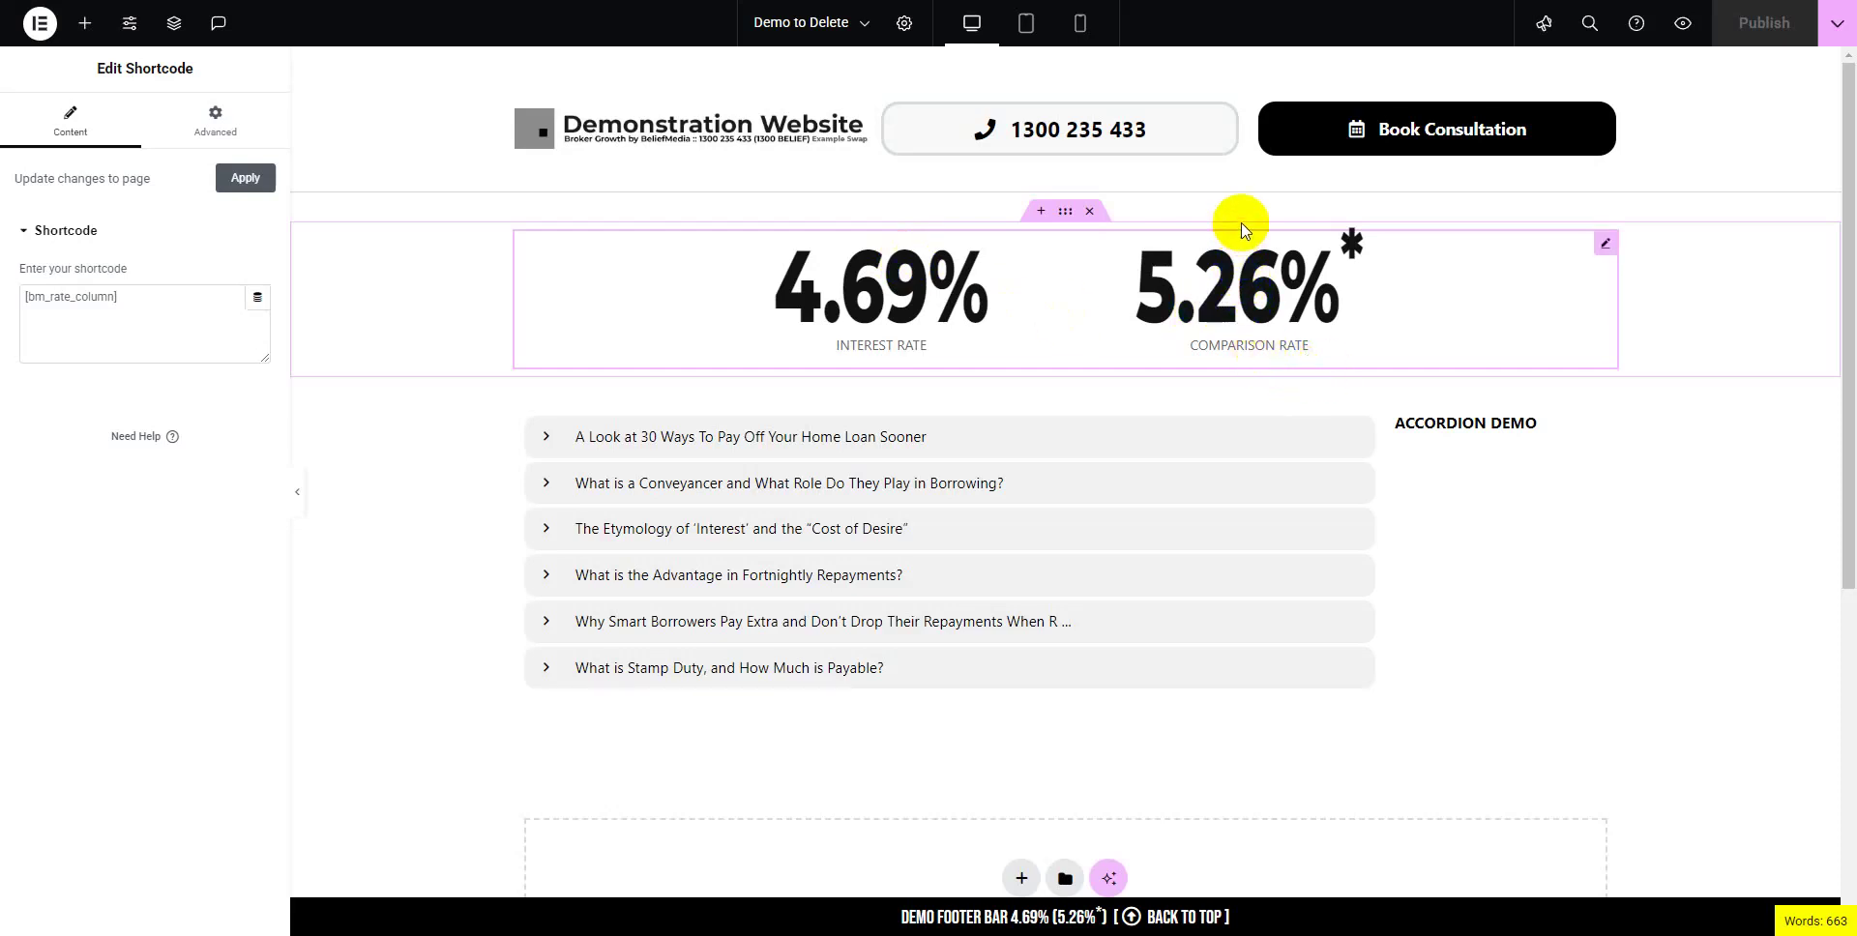
{"action": "left_click", "coordinate": [890, 300]}
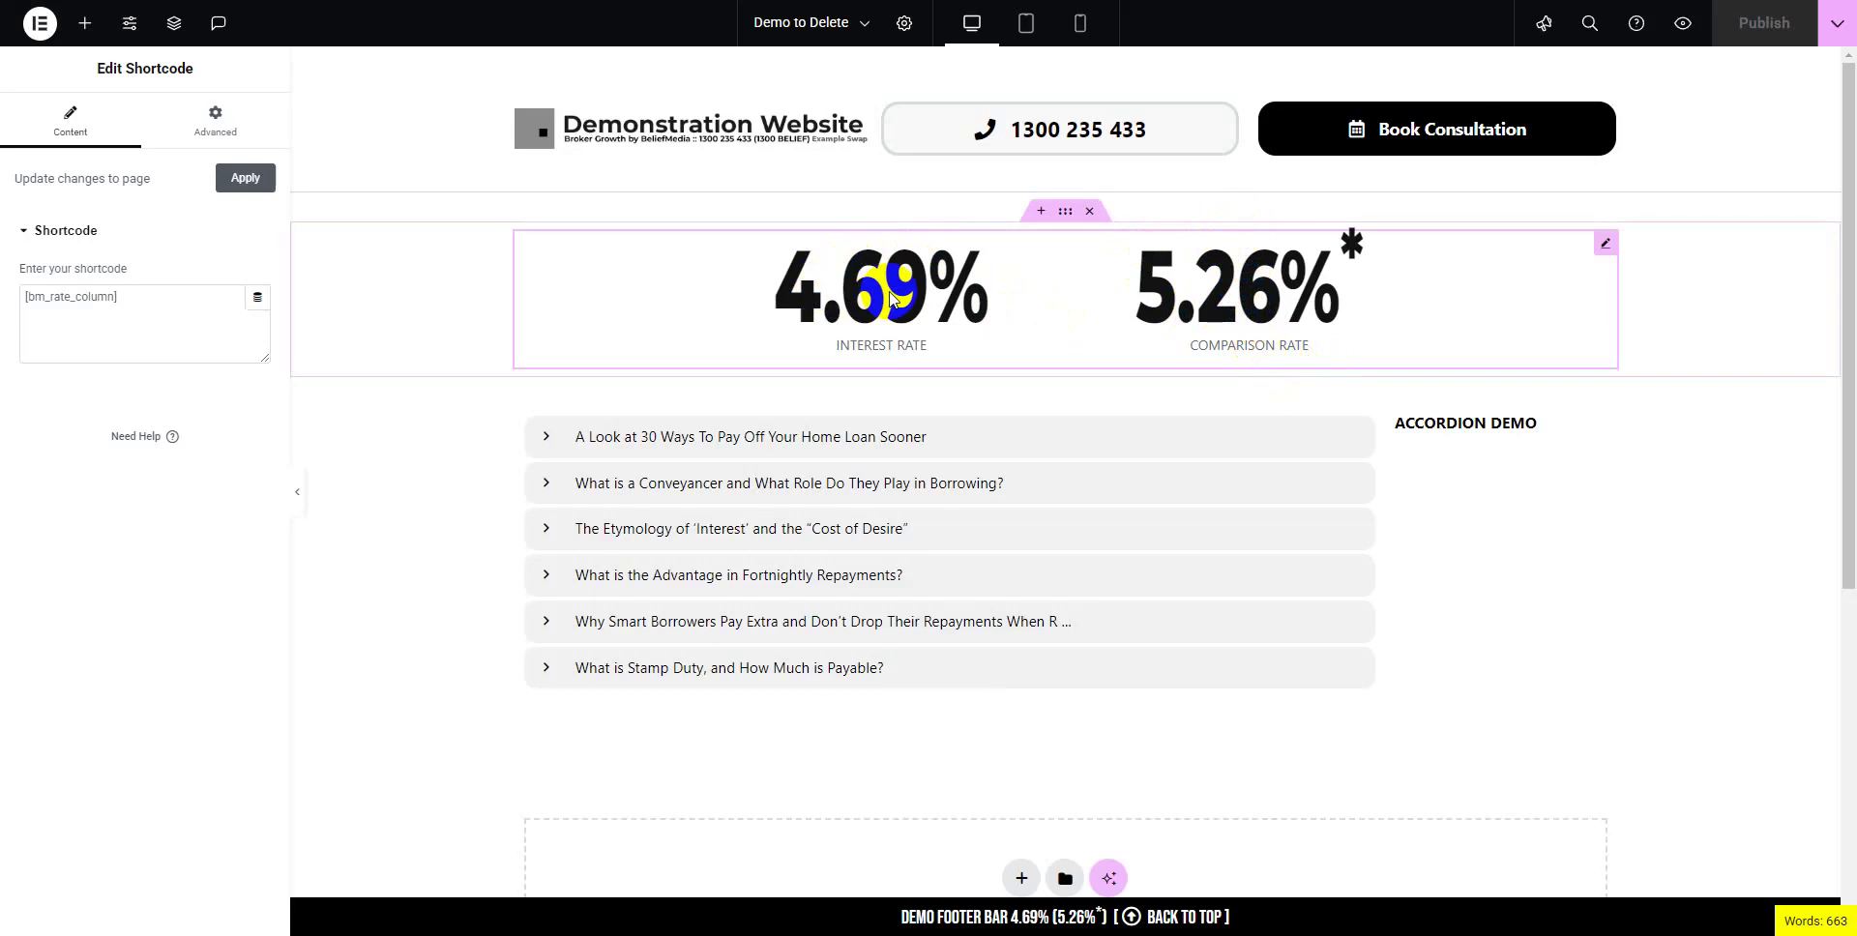